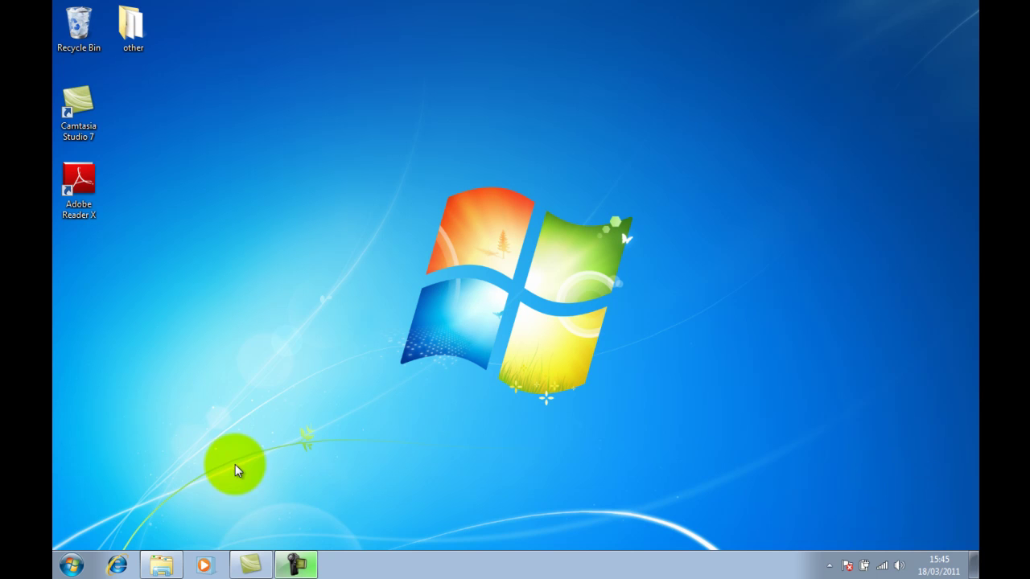
left_click(160, 565)
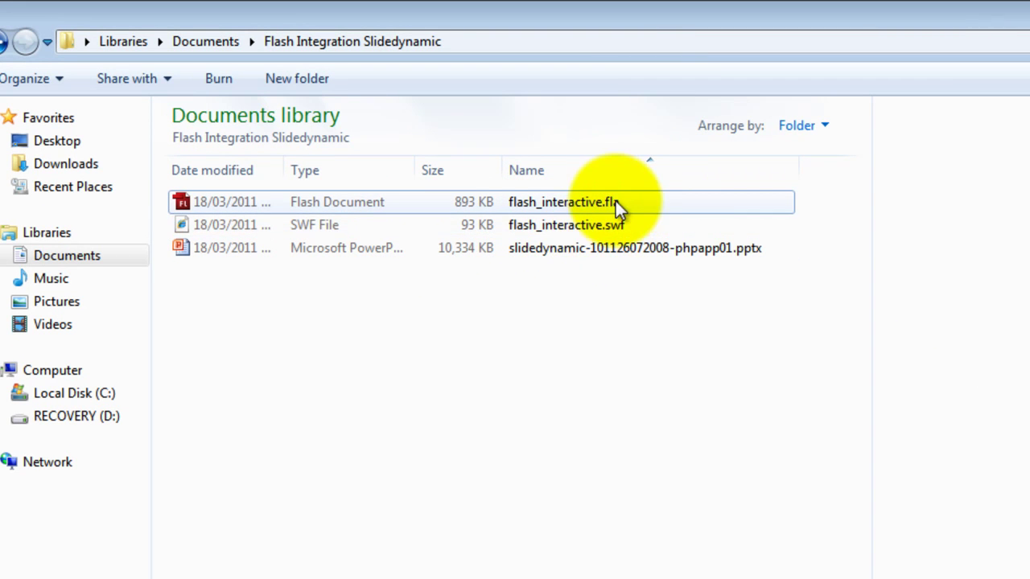
double_click(506, 246)
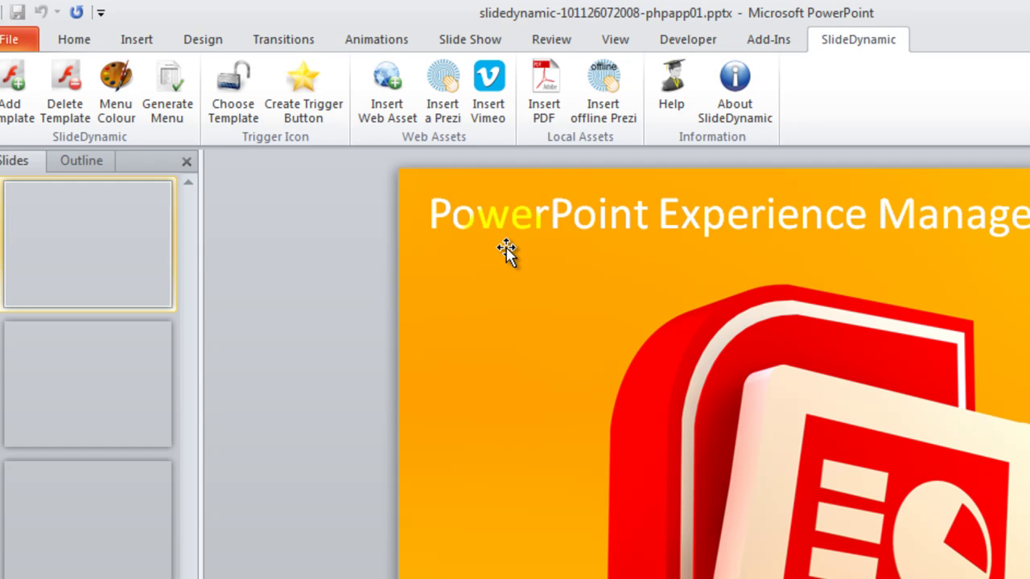
left_click_drag(190, 276, 190, 240)
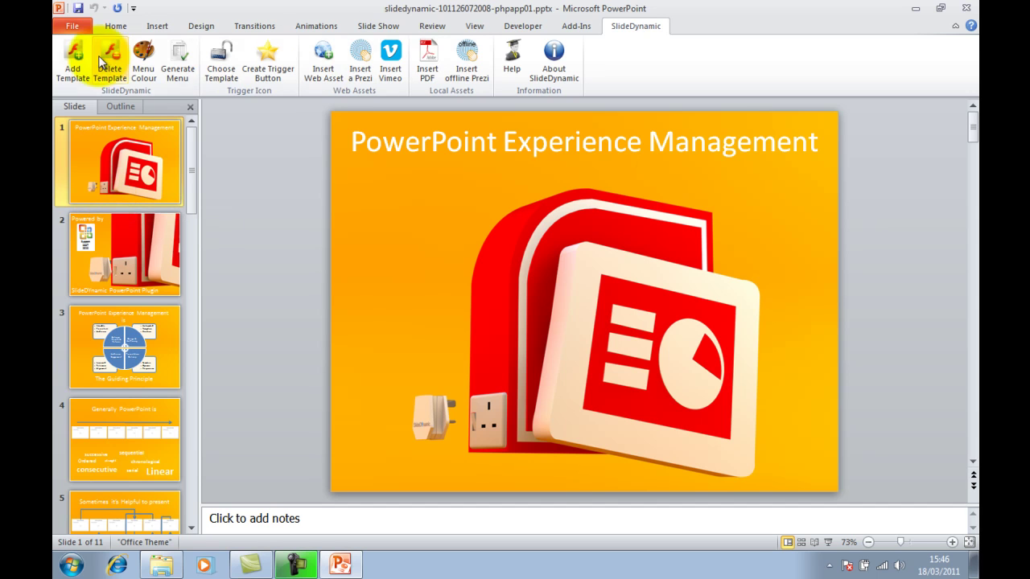
Add the SlideDynamic template select_this_template.pptx from the Ultimate_Thumbnail_Vertical_Template folder to the presentation.
left_click(72, 59)
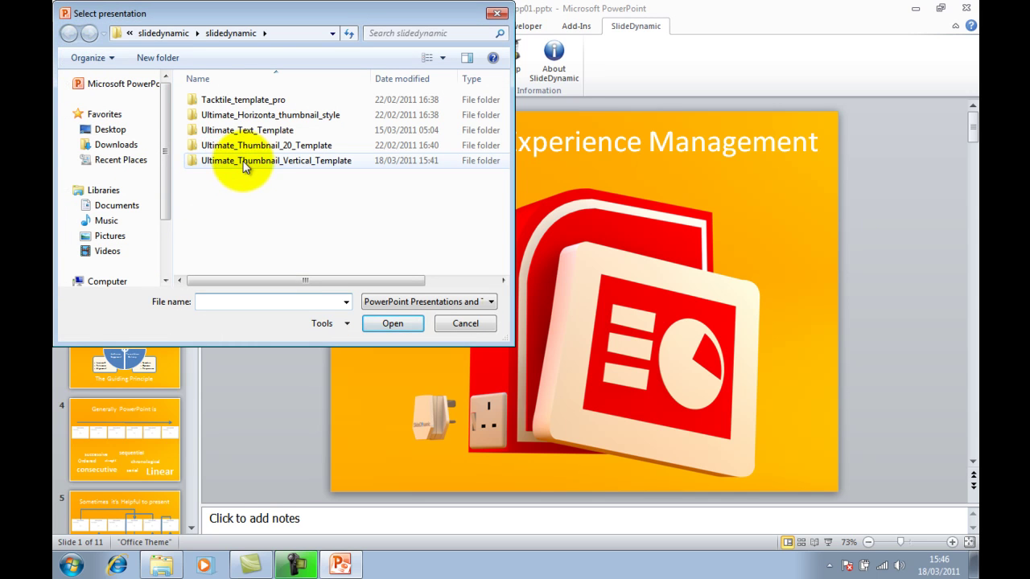
left_click(299, 159)
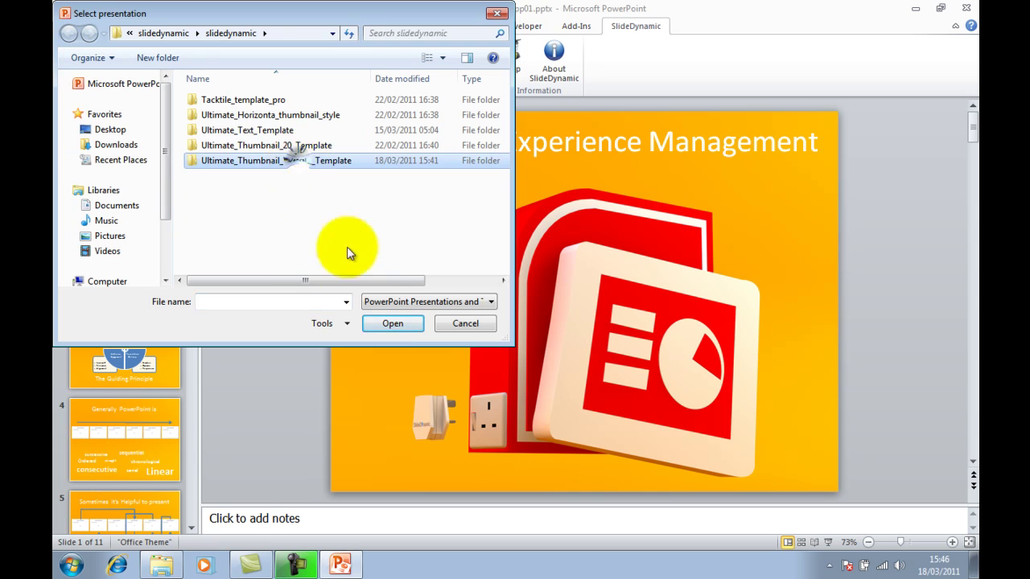
left_click(388, 322)
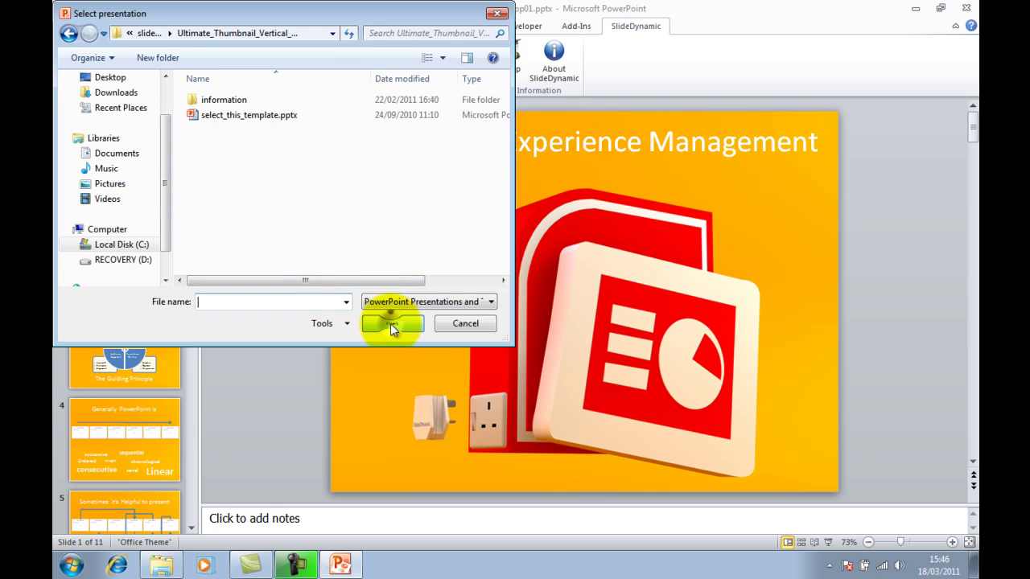
left_click(281, 118)
double_click(281, 118)
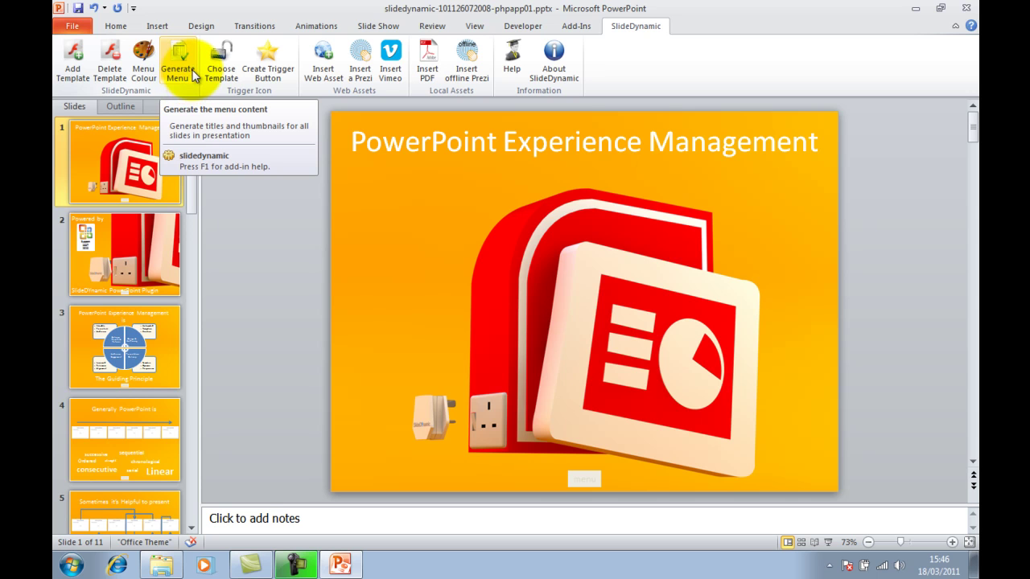
Generate the SlideDynamic Flash menu with all slides included in the navigation.
left_click(193, 76)
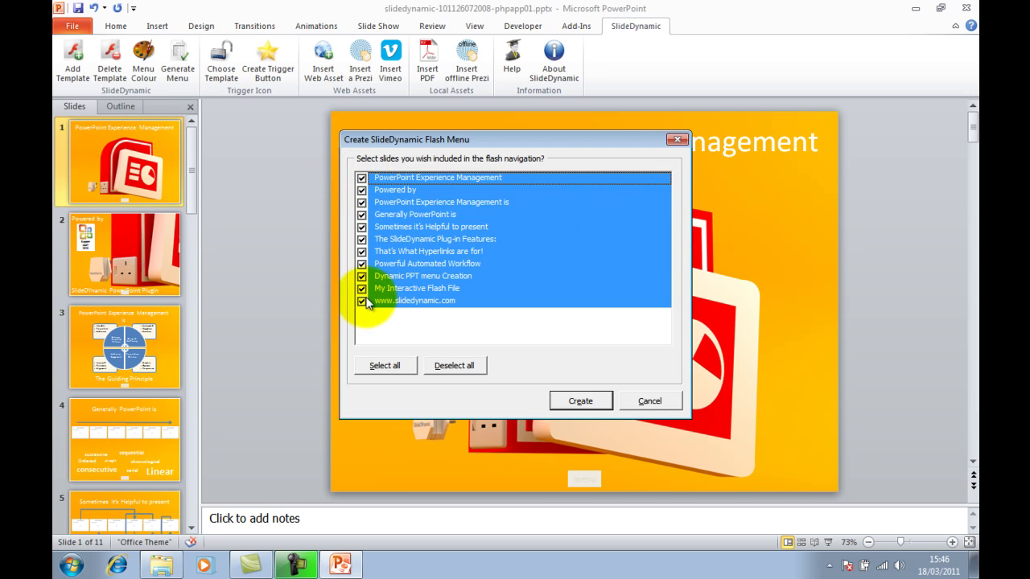
left_click(362, 177)
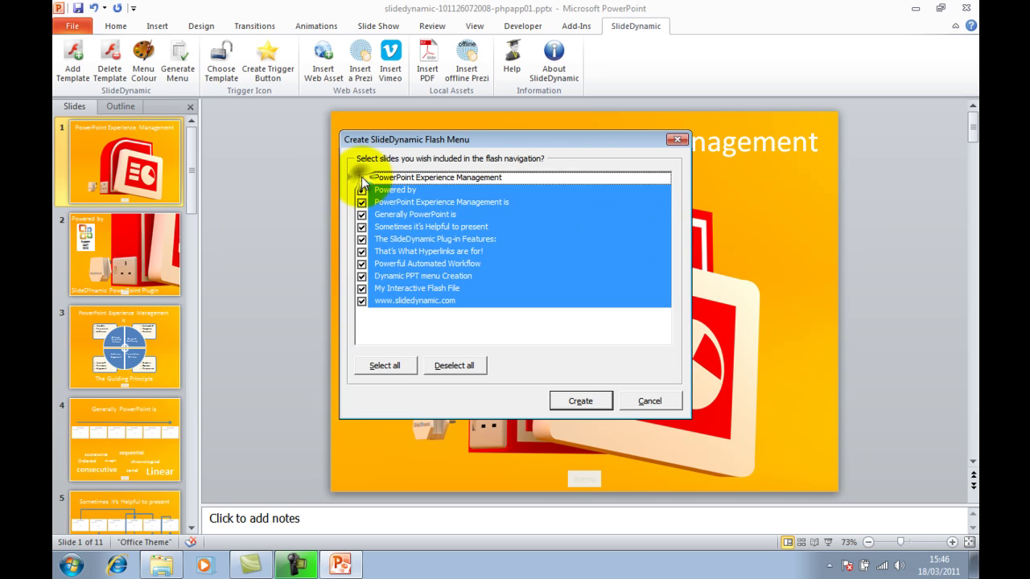
left_click(362, 177)
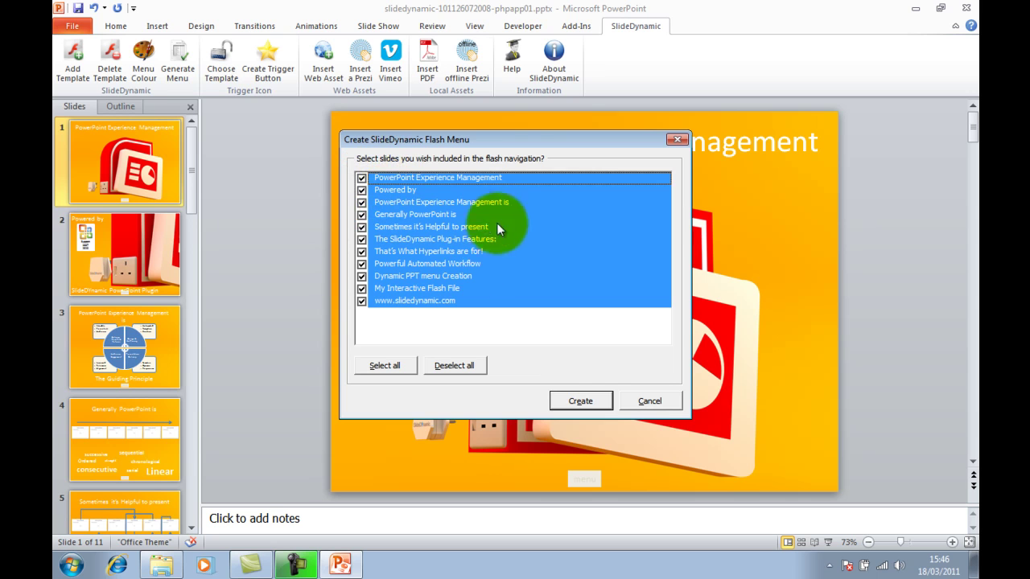
left_click(580, 403)
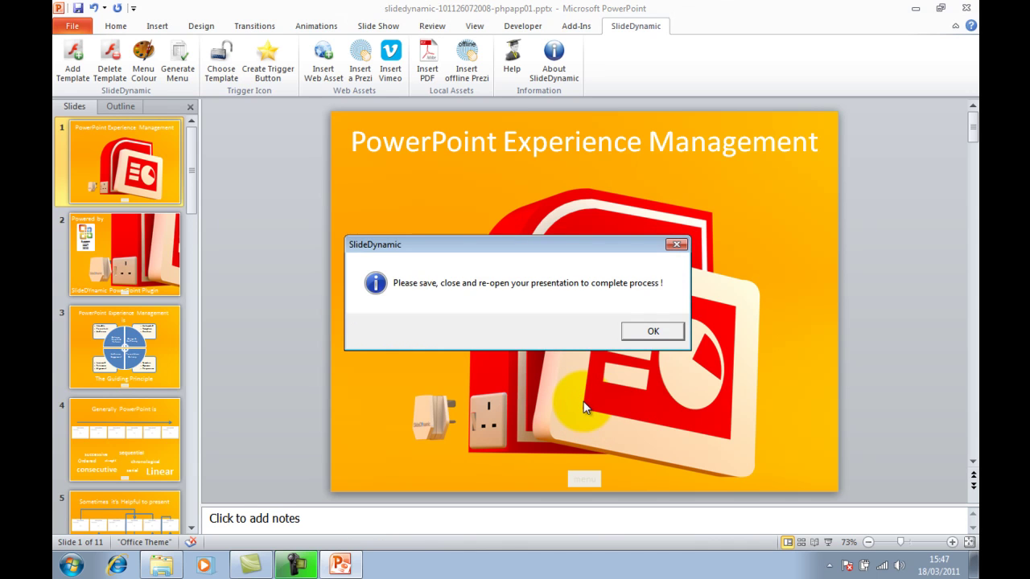
left_click(647, 332)
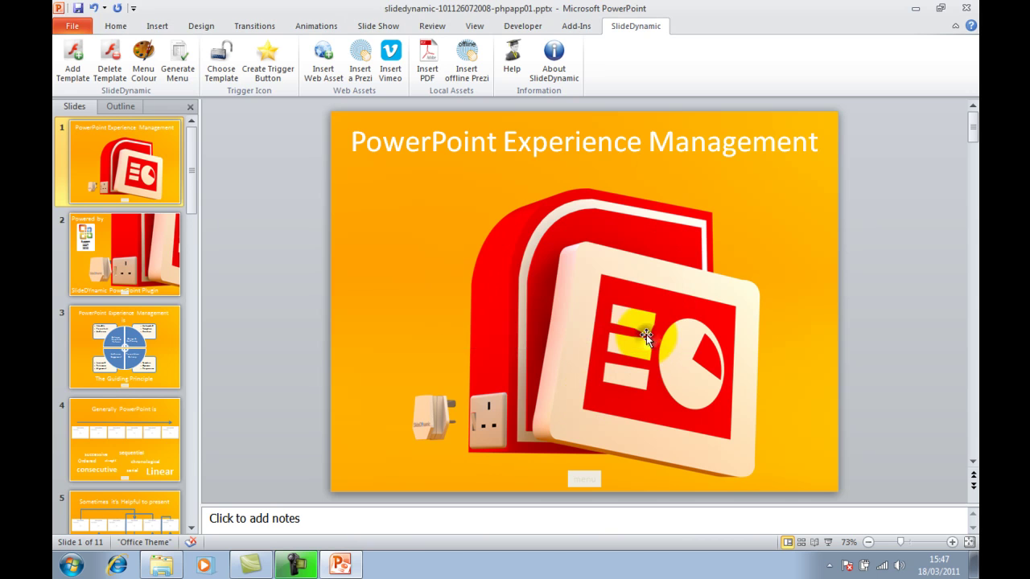
Save the presentation, close it along with PowerPoint, and reopen it from its folder.
left_click(79, 10)
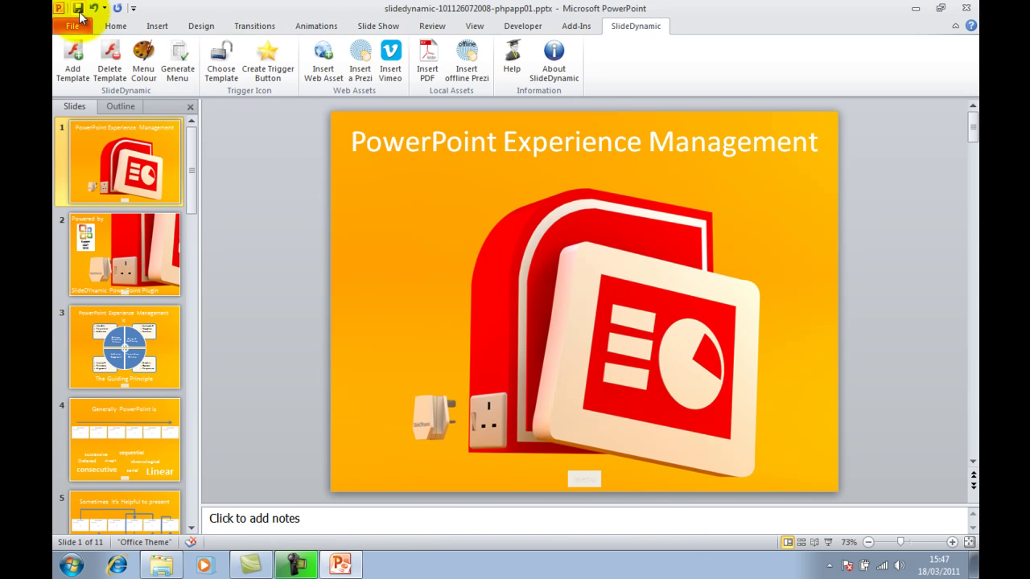
left_click(73, 26)
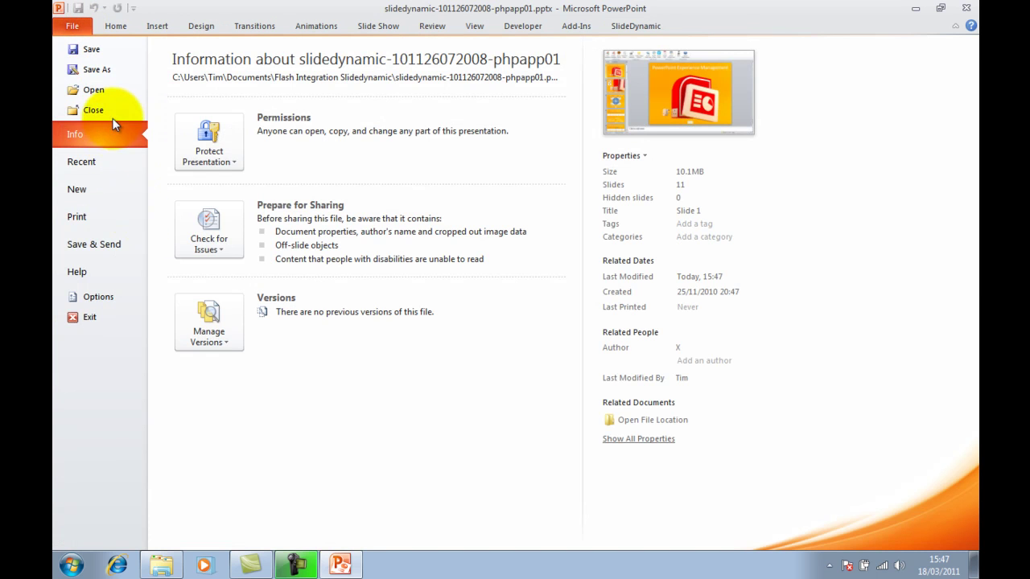
left_click(109, 113)
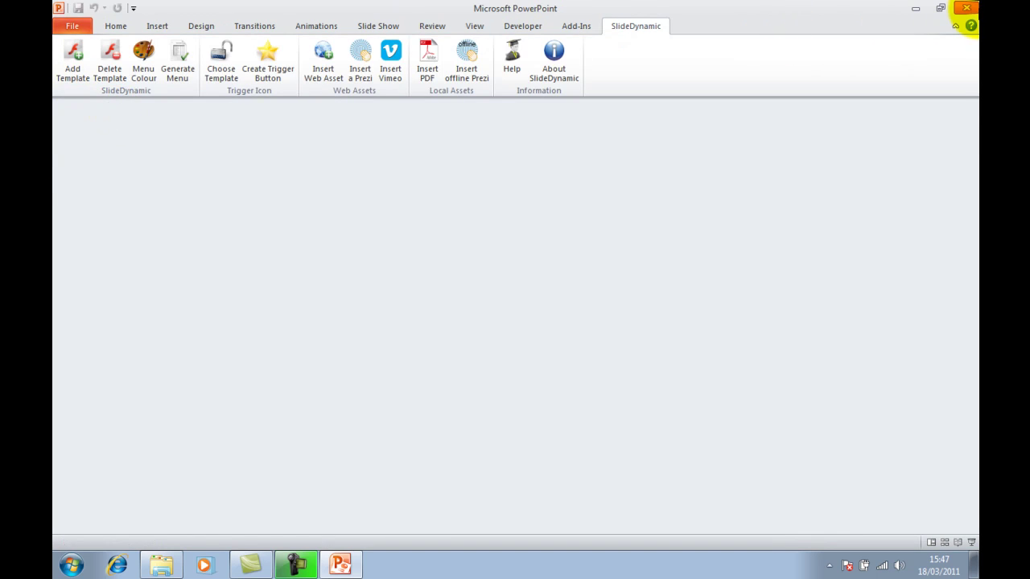
left_click(966, 8)
double_click(424, 195)
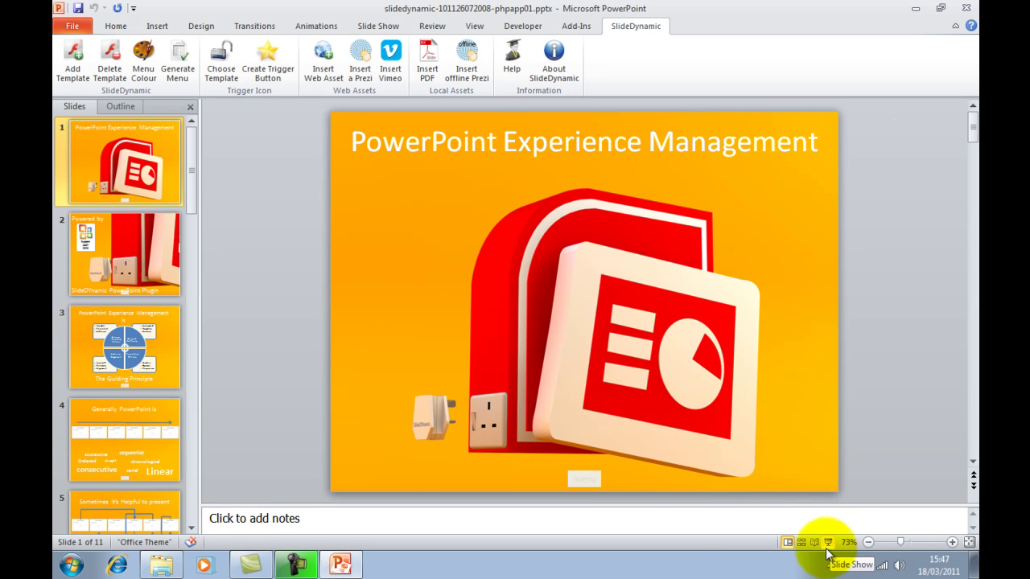
Test the generated menu in the slide show by jumping from slide 3 to slide 6, and end the show.
left_click(827, 545)
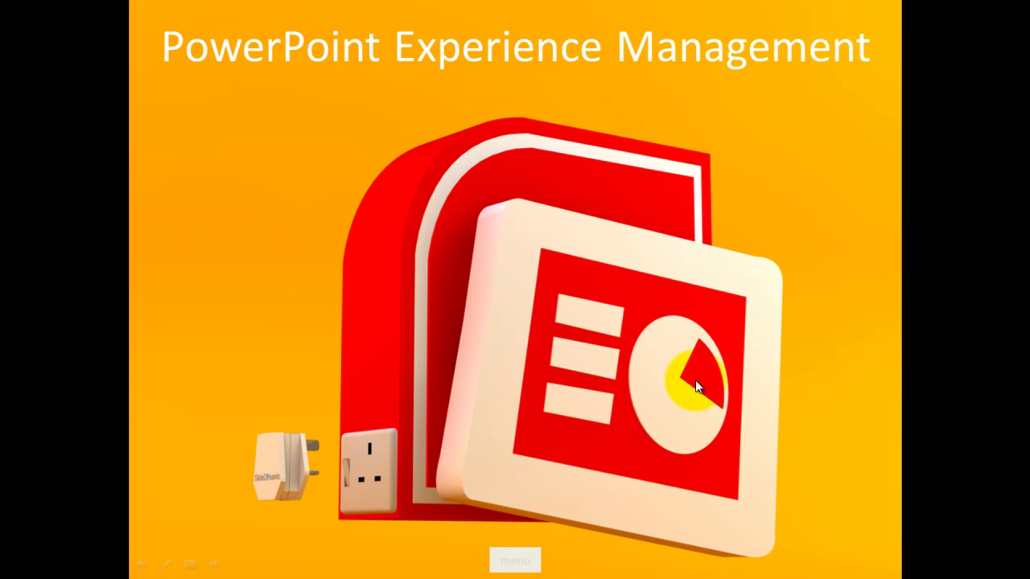
left_click(563, 281)
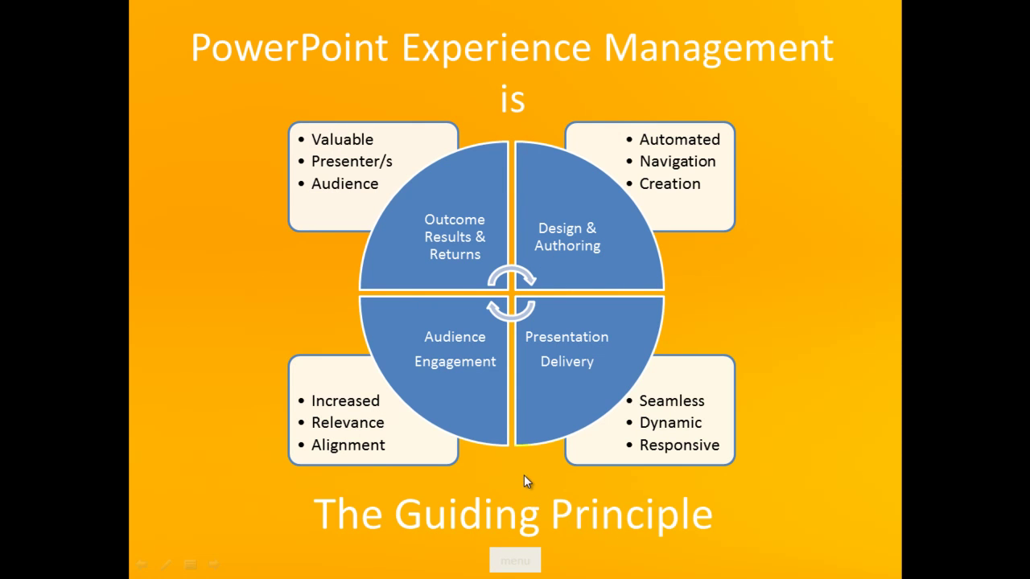
left_click(521, 562)
scroll(269, 152, "up", 1)
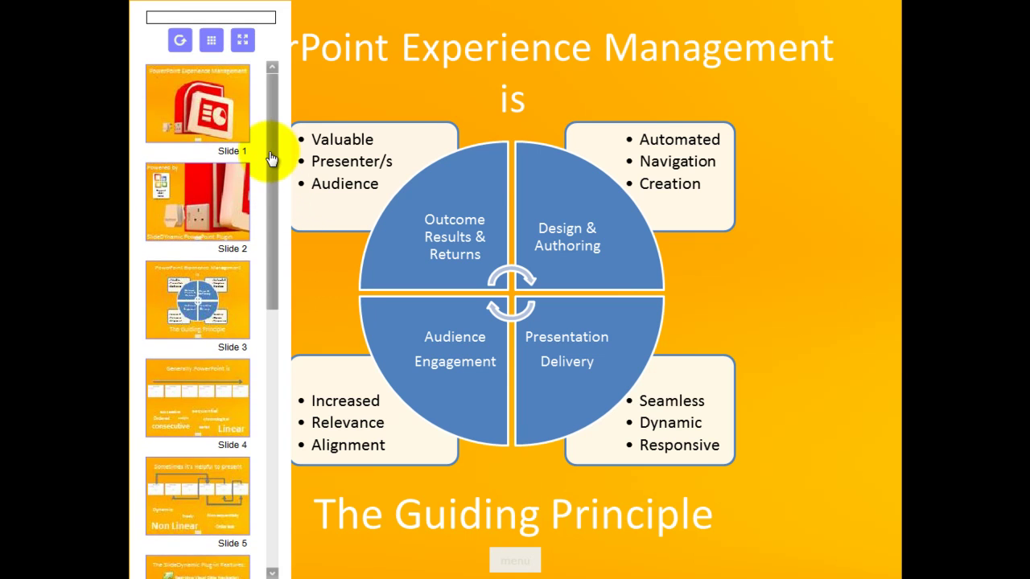
left_click_drag(272, 158, 272, 323)
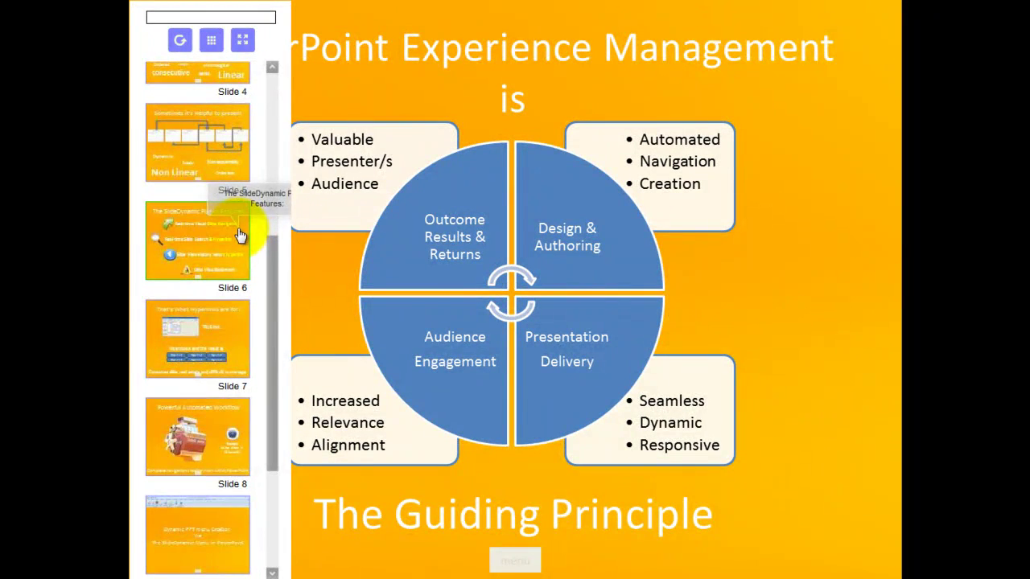
left_click(187, 248)
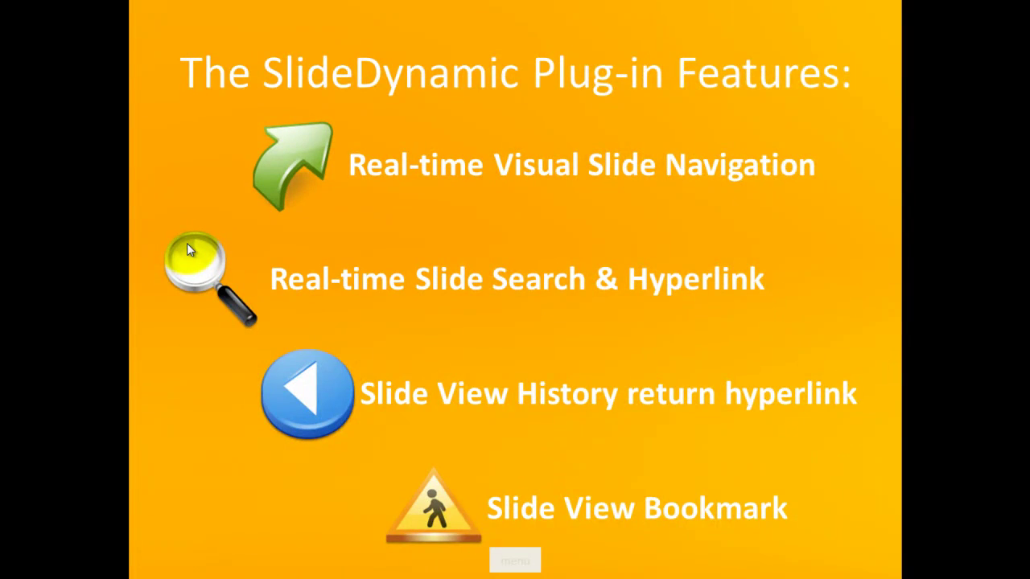
key("Escape")
Select the "My Interactive Flash File" slide and copy the file name flash_interactive.swf from the presentation's folder.
left_click_drag(189, 385, 189, 445)
left_click(153, 368)
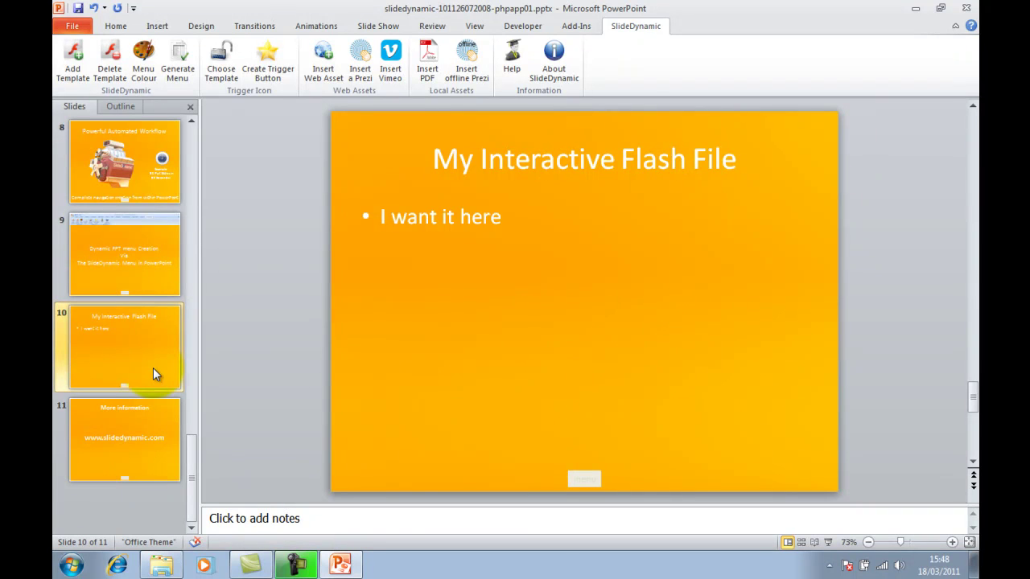
left_click(161, 565)
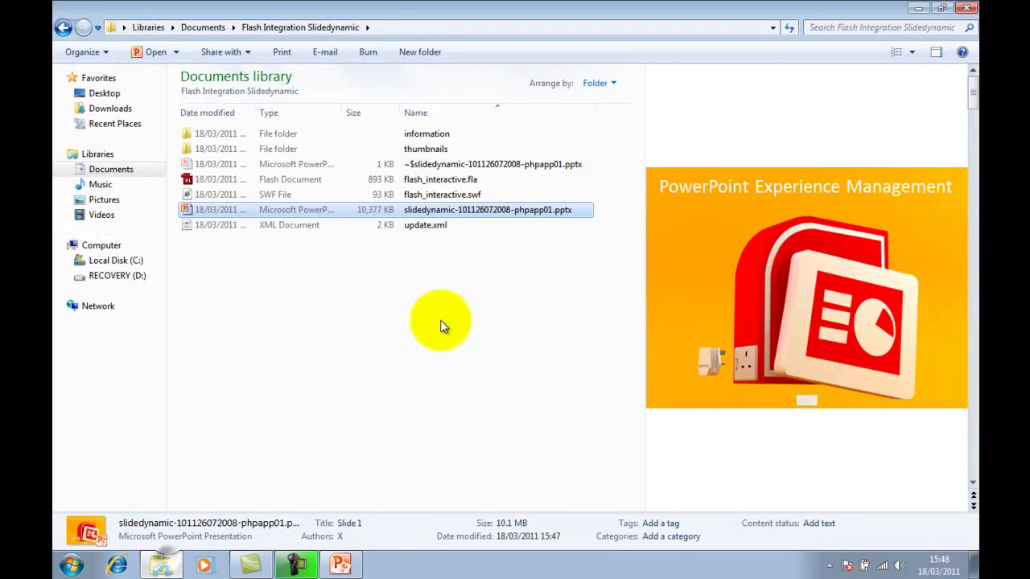
left_click(422, 193)
left_click(423, 194)
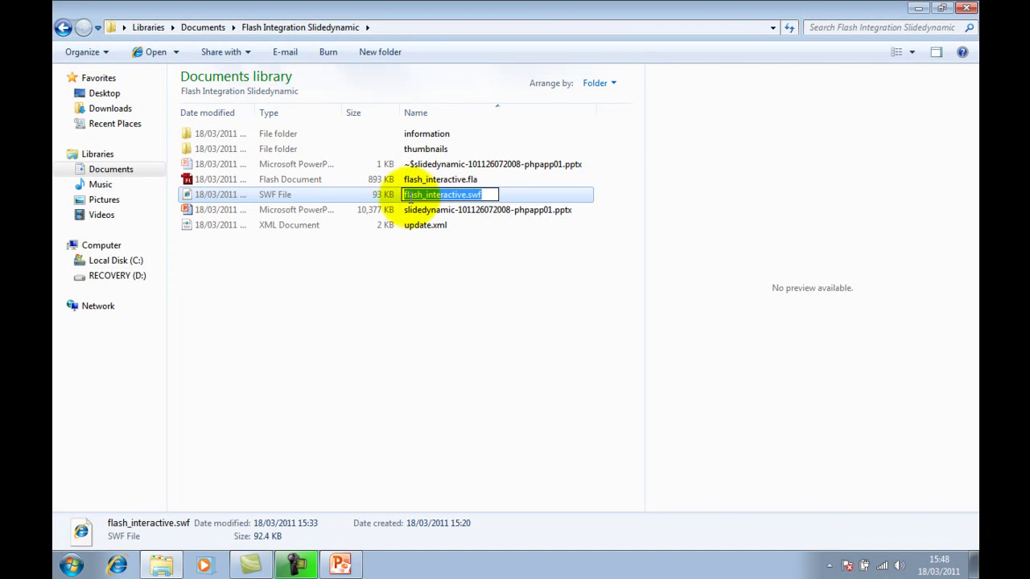
right_click(412, 196)
left_click(437, 241)
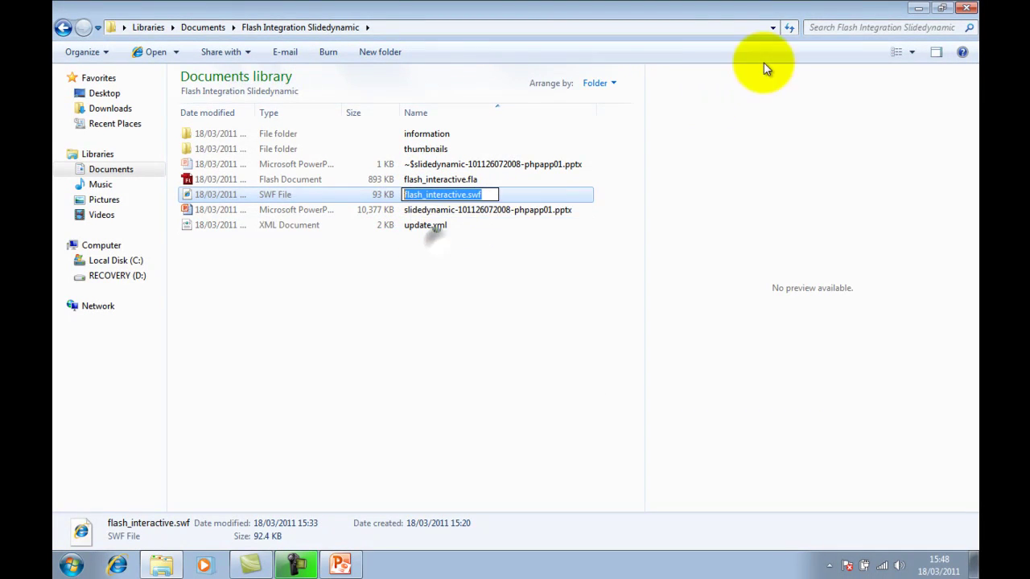
left_click(968, 8)
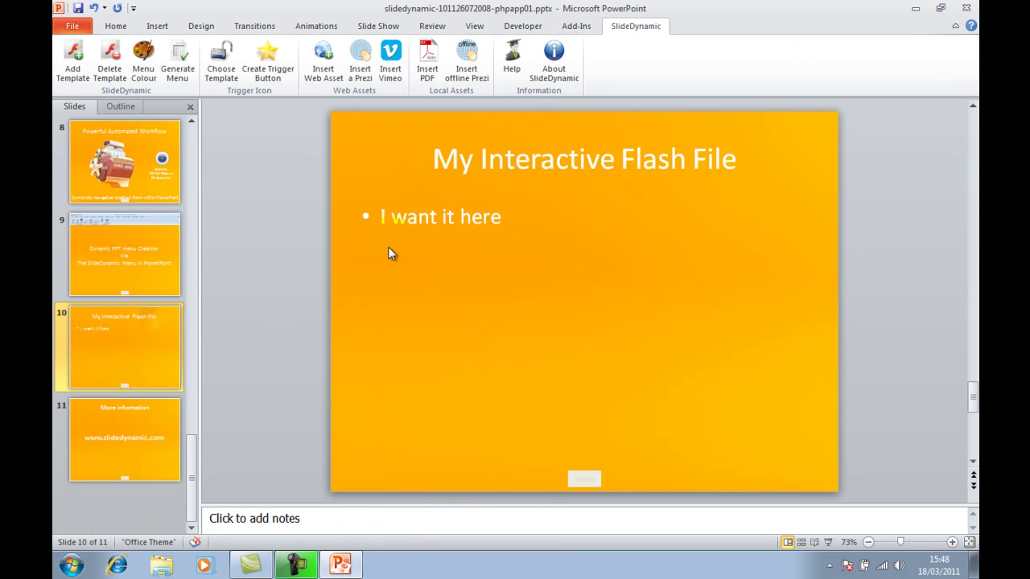
Insert a Shockwave Flash Object control covering the whole "My Interactive Flash File" slide.
left_click(535, 28)
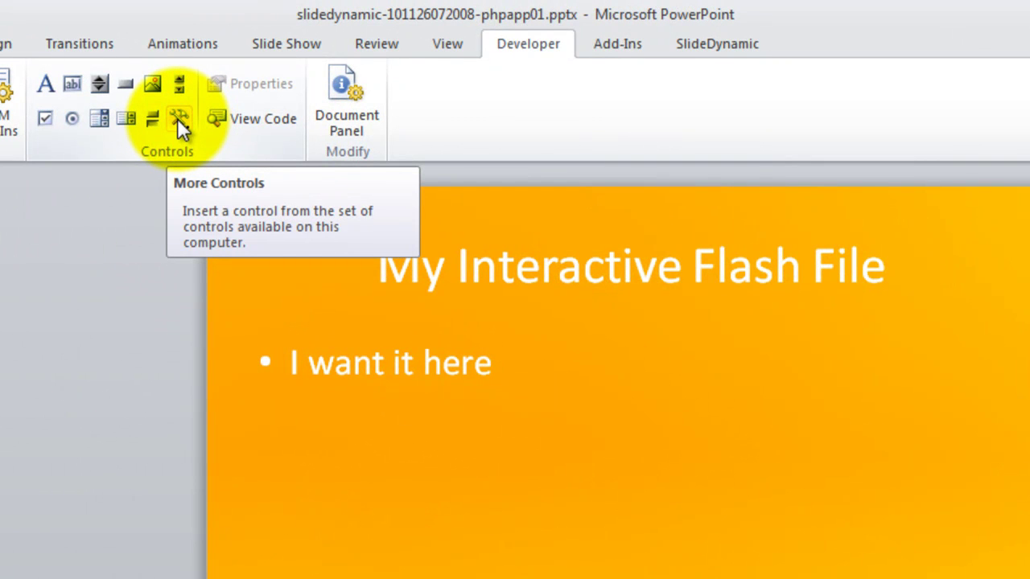
left_click(177, 118)
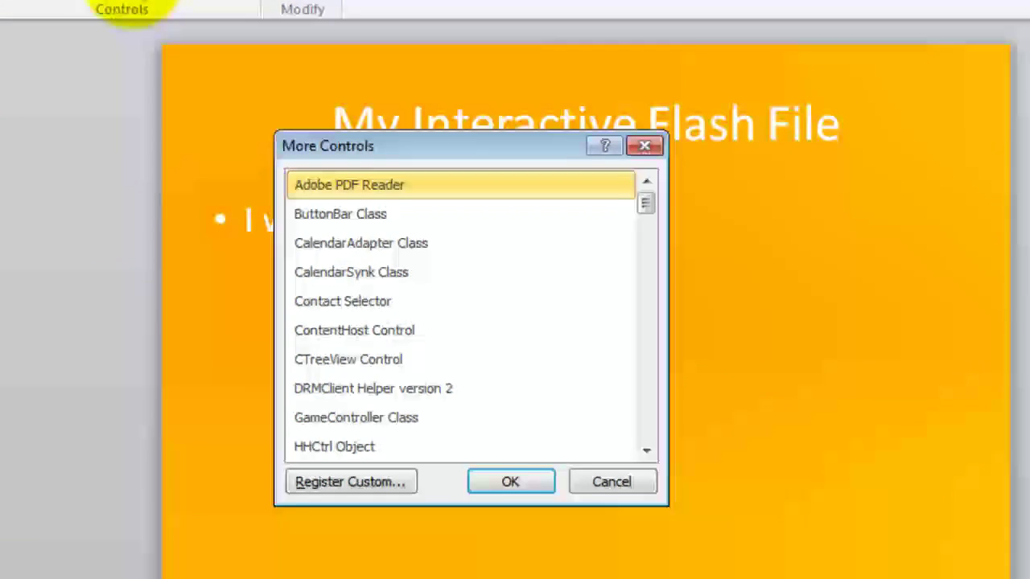
key("s")
key("Down")
key("Down")
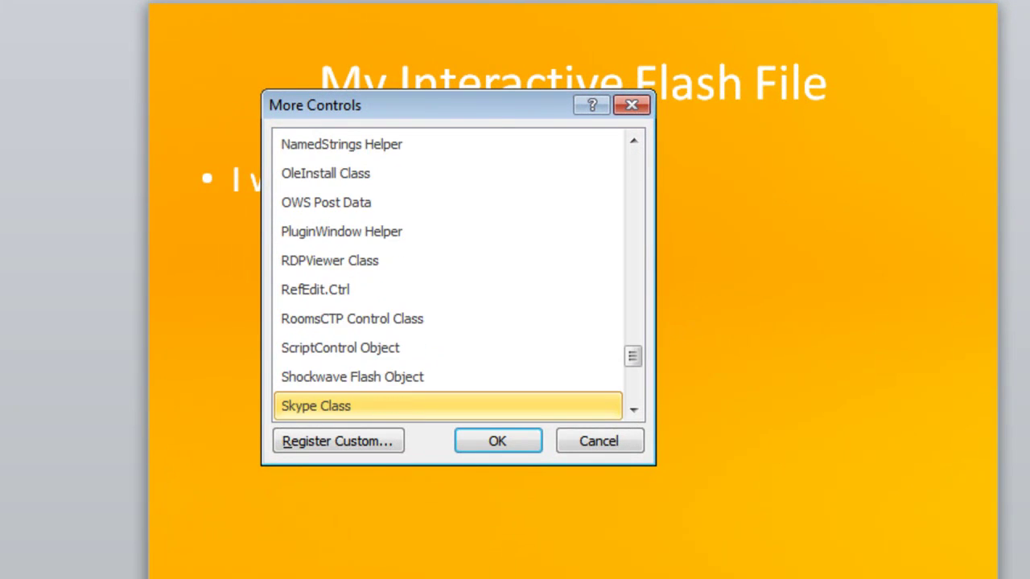
left_click(348, 378)
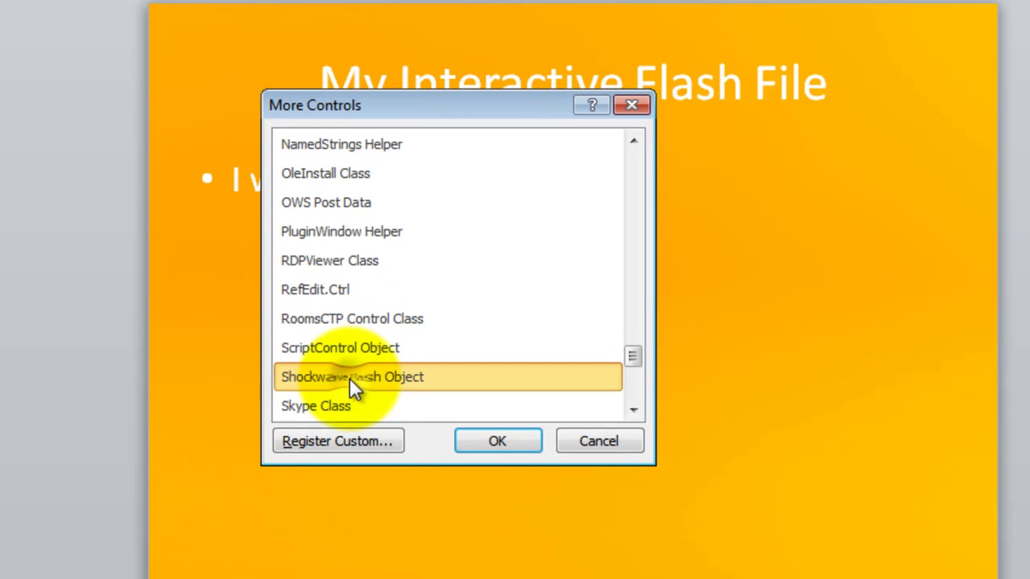
left_click(480, 439)
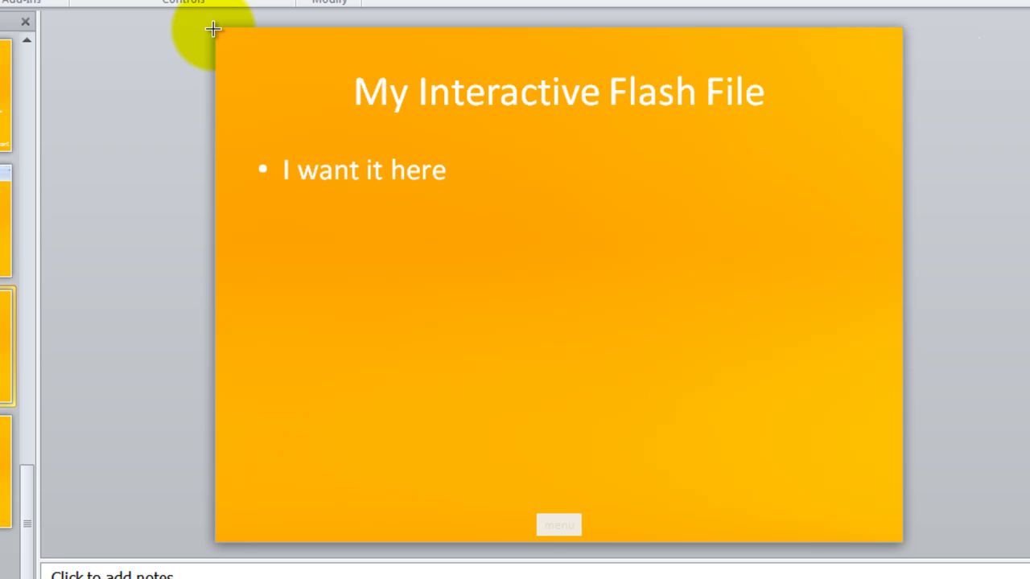
mouse_move(214, 30)
left_mouse_down()
mouse_move(802, 448)
mouse_move(930, 520)
mouse_move(904, 538)
left_mouse_up()
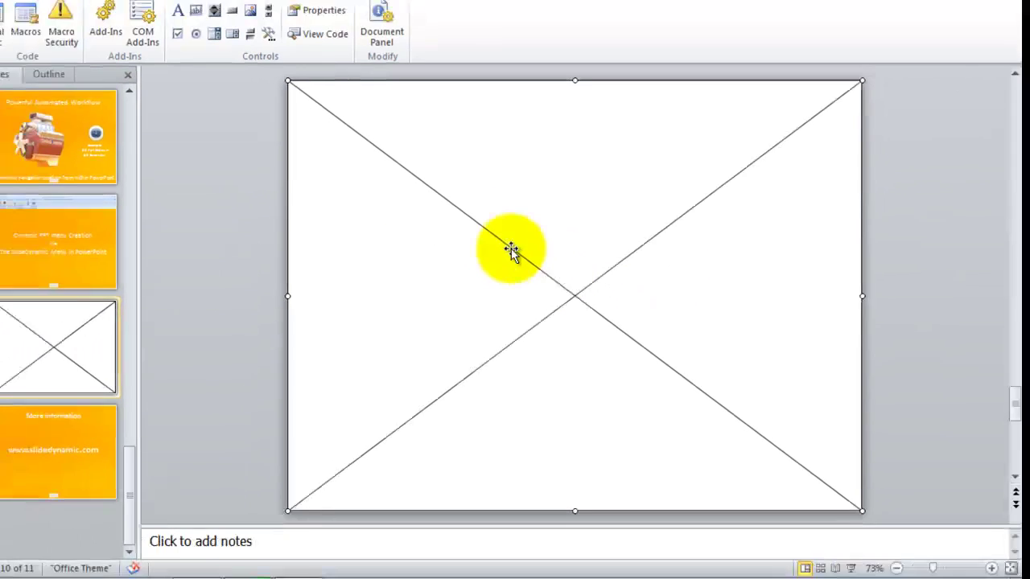
Set the Movie property of the slide's Shockwave Flash control to the copied file name flash_interactive.swf and close its properties.
right_click(506, 248)
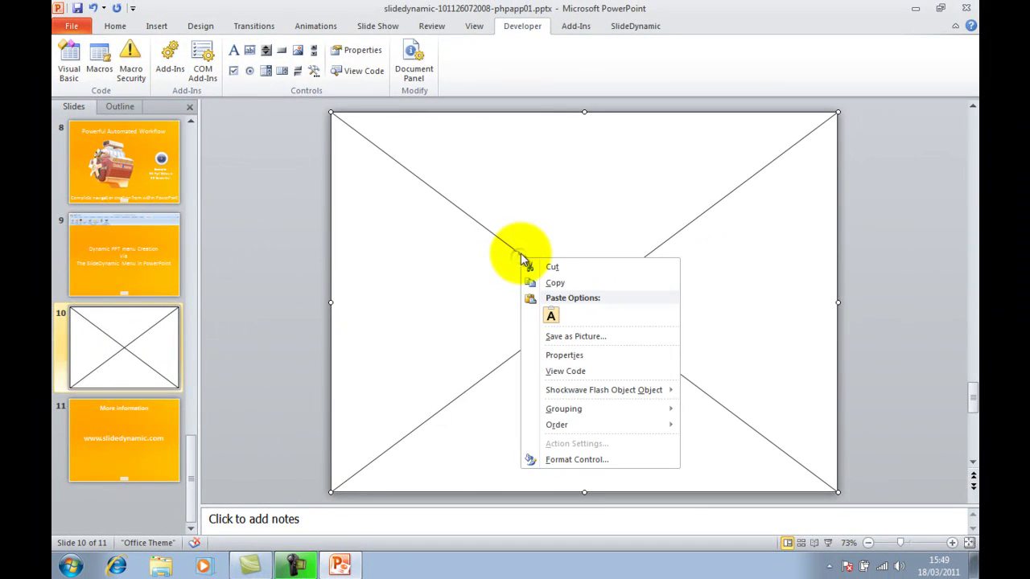
left_click(568, 355)
left_click(251, 303)
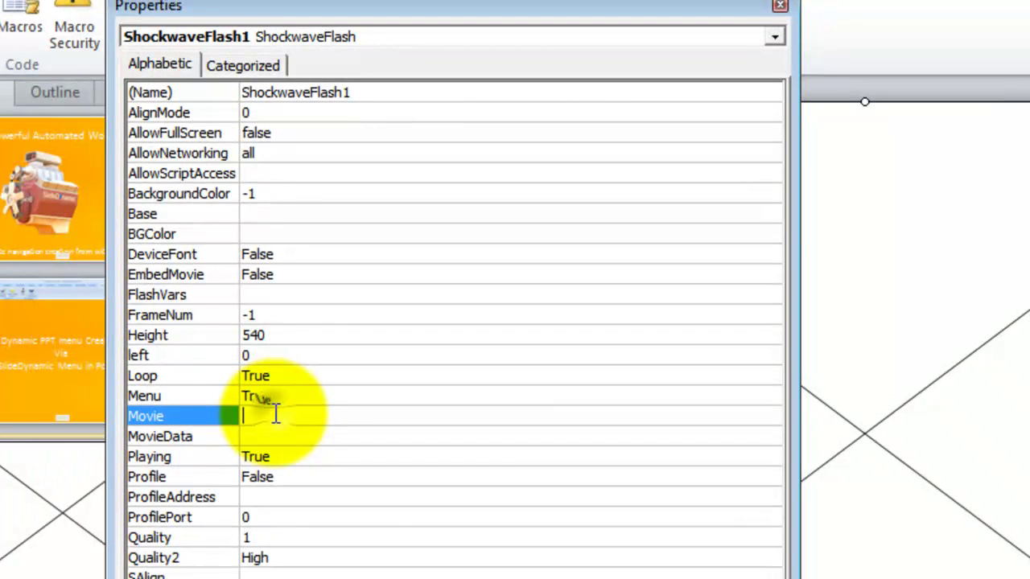
right_click(274, 412)
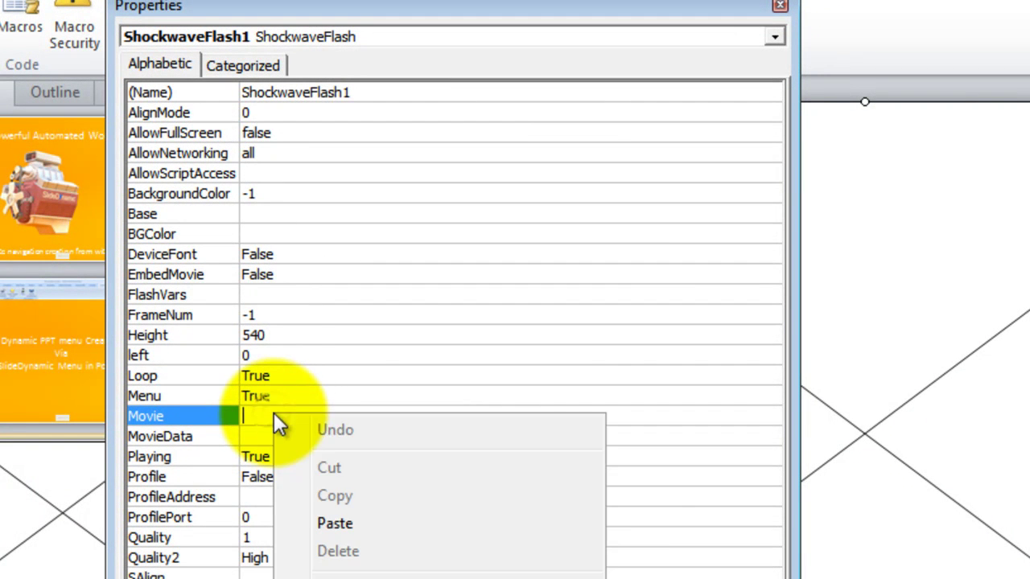
left_click(345, 523)
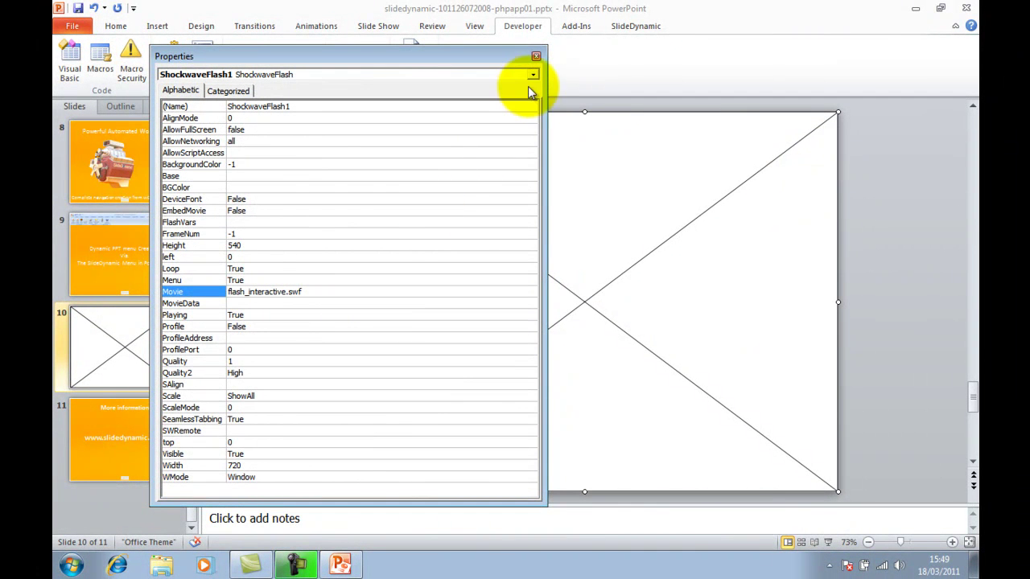
left_click(535, 55)
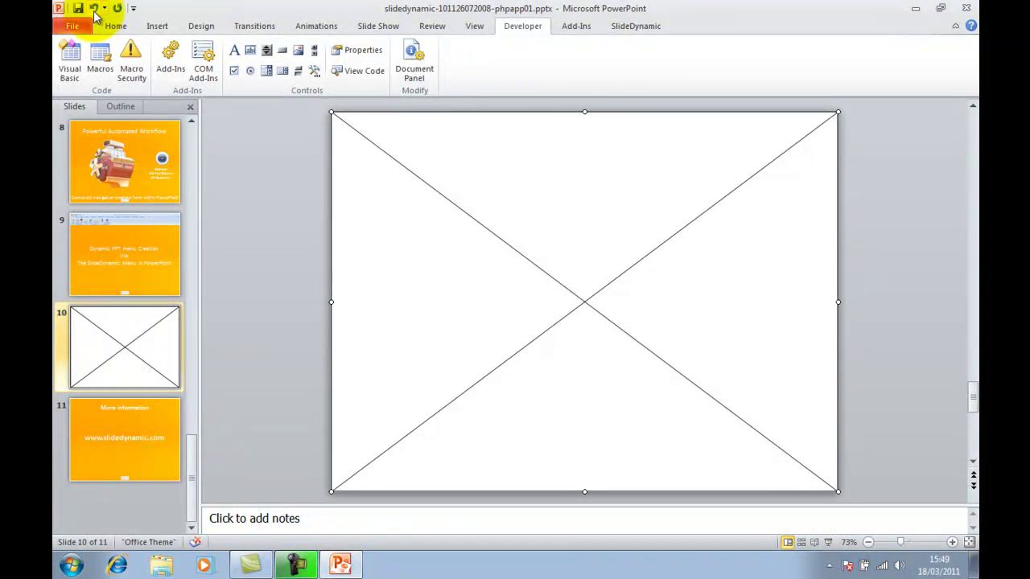
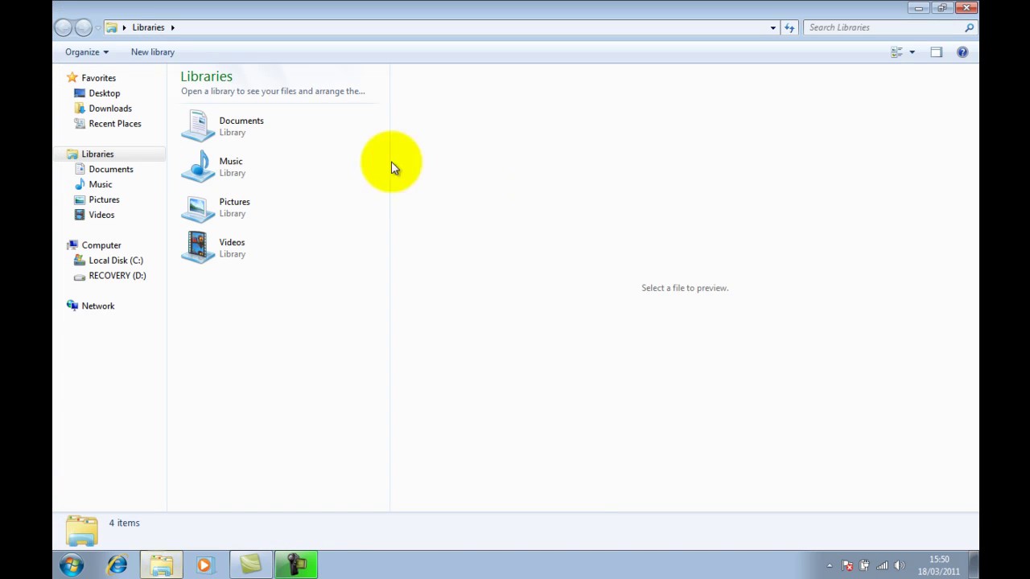
Open the Flash Integration Slidedynamic folder in the Documents library, widening the file list to show the names.
left_click(200, 130)
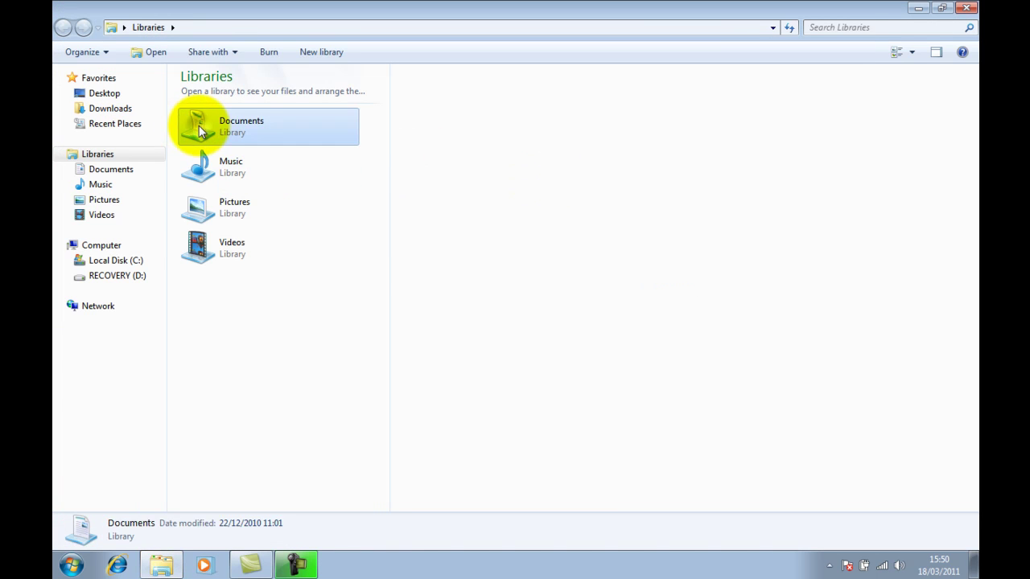
double_click(200, 131)
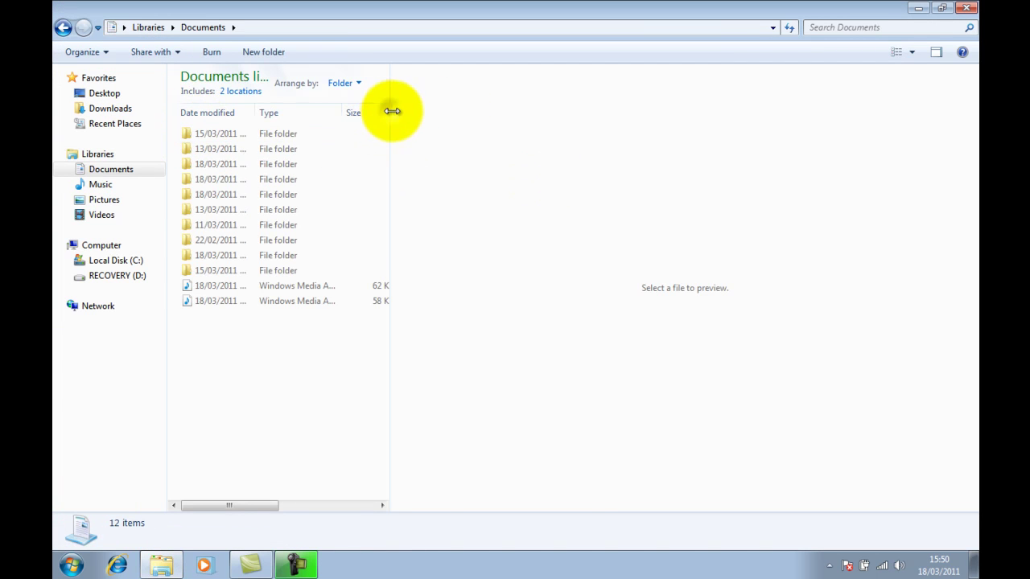
left_click_drag(388, 111, 682, 103)
double_click(538, 166)
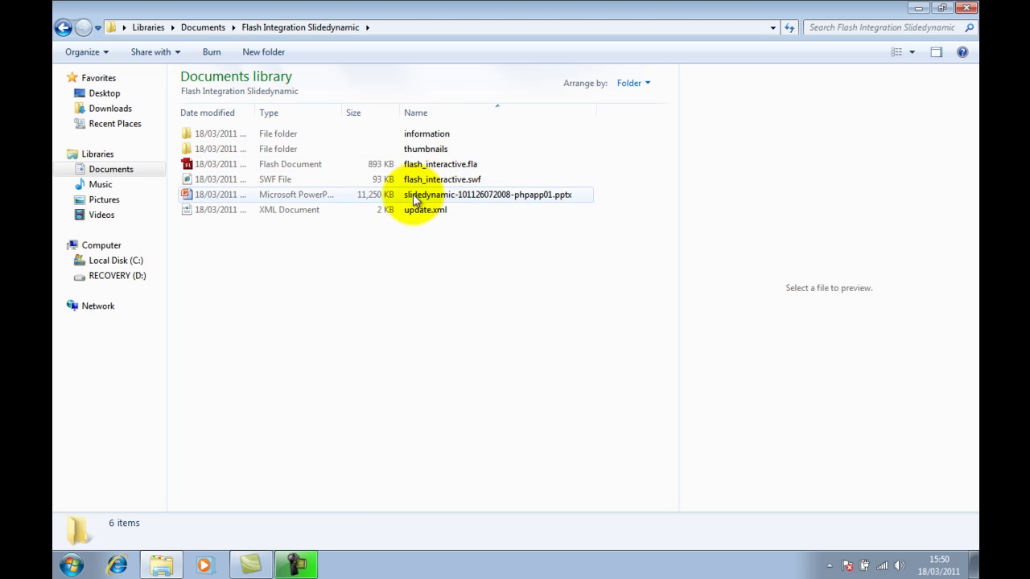
Examine the contents of the information and thumbnails subfolders, returning to the Flash Integration Slidedynamic folder.
double_click(435, 133)
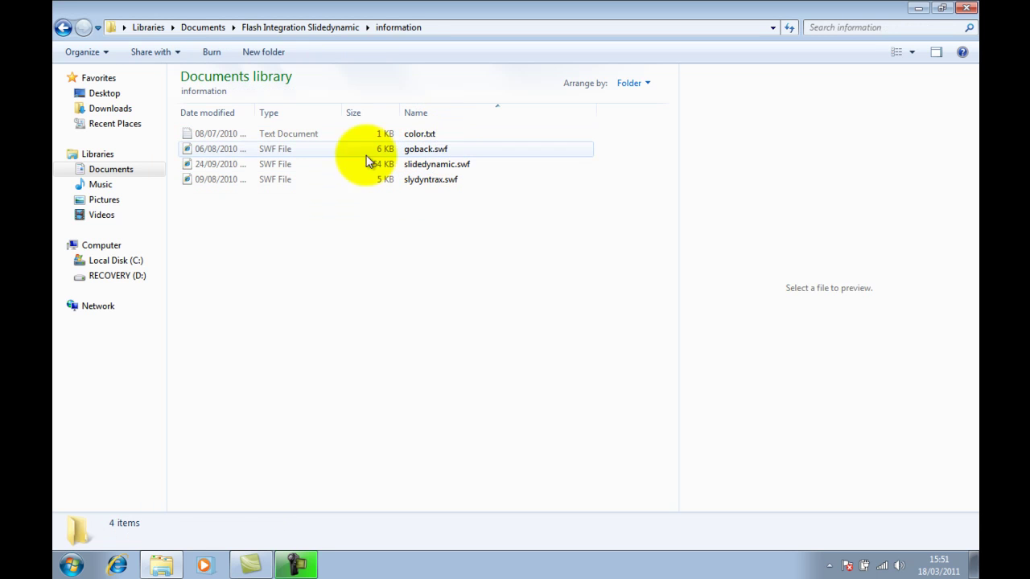
left_click(64, 29)
double_click(437, 151)
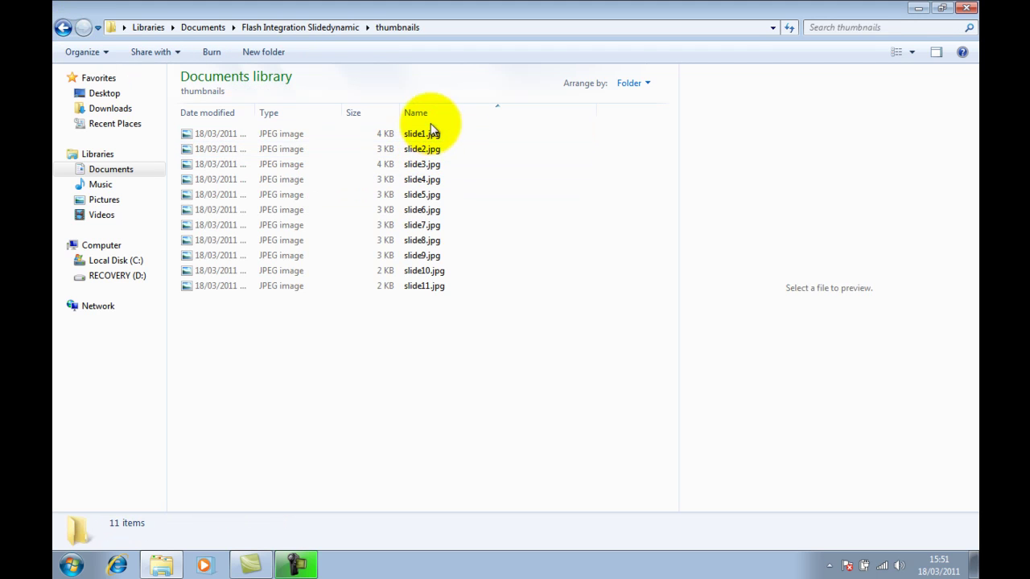
left_click(71, 32)
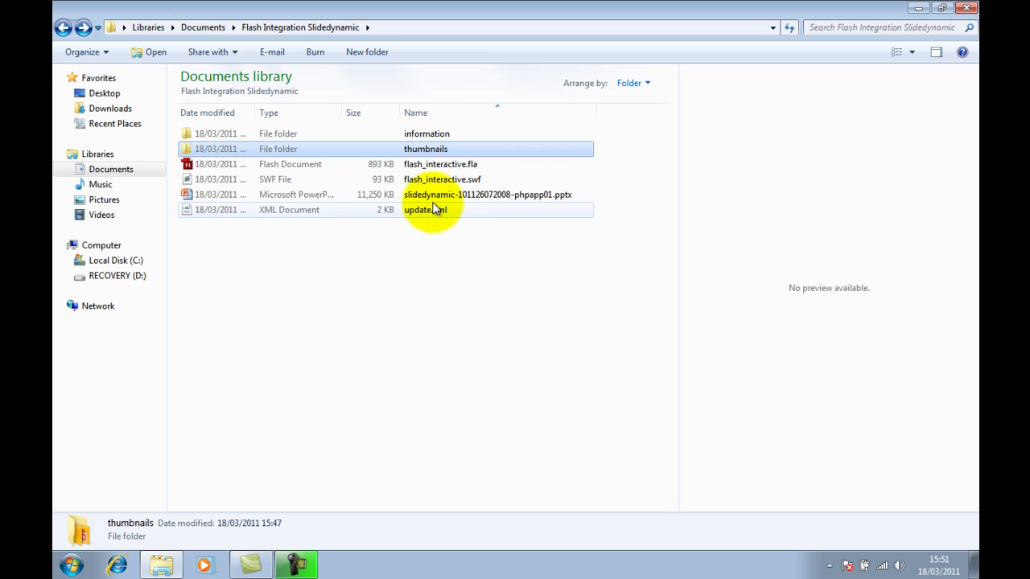
double_click(419, 135)
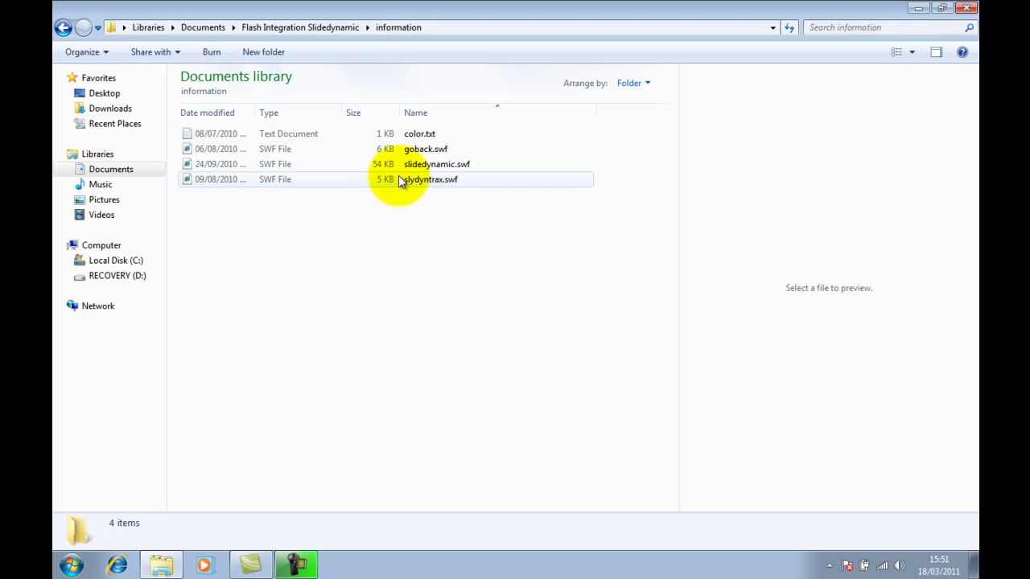
left_click(64, 29)
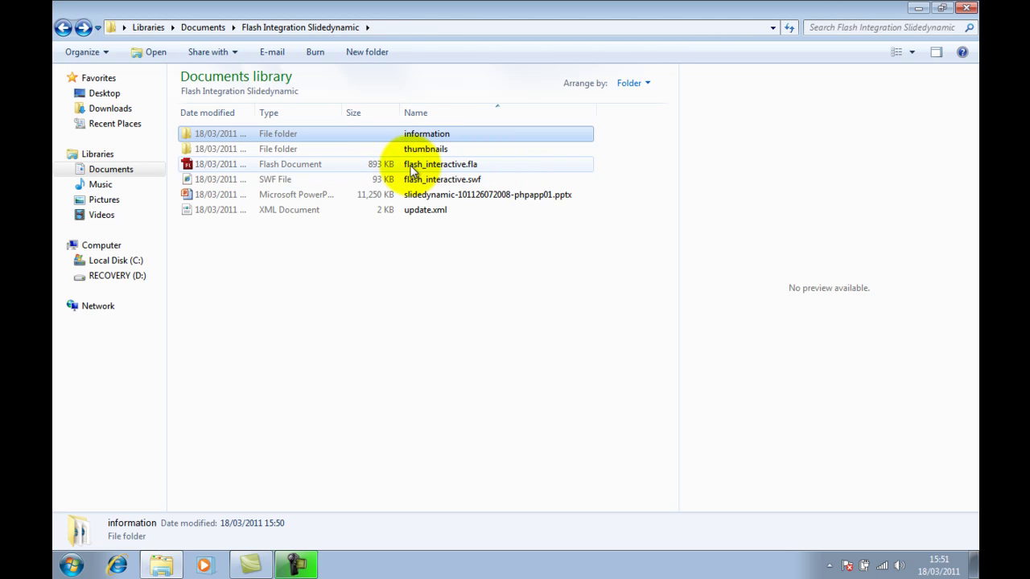
Open flash_interactive.fla in Adobe Flash and close the floating component panels covering the stage.
double_click(468, 164)
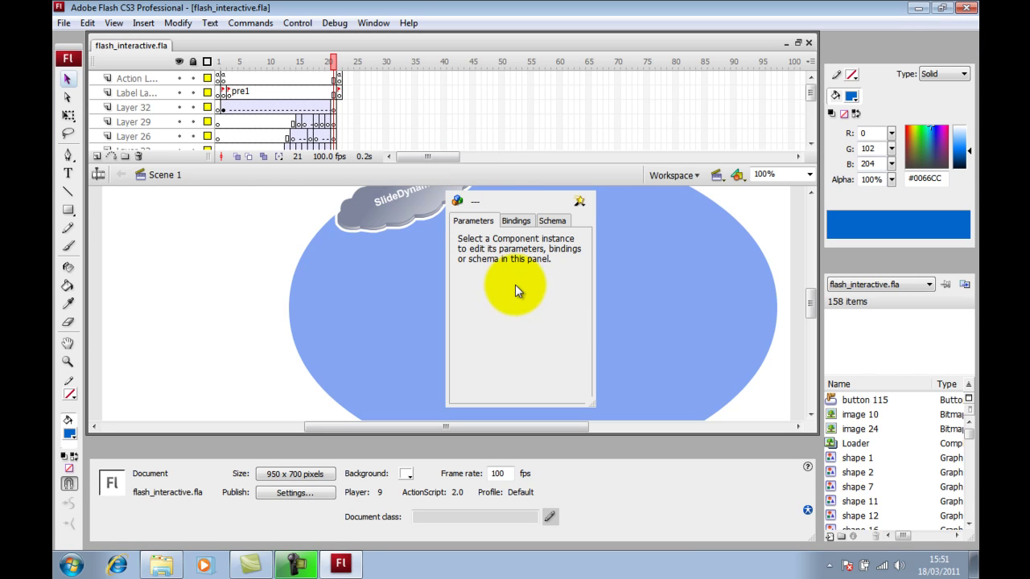
left_click(593, 173)
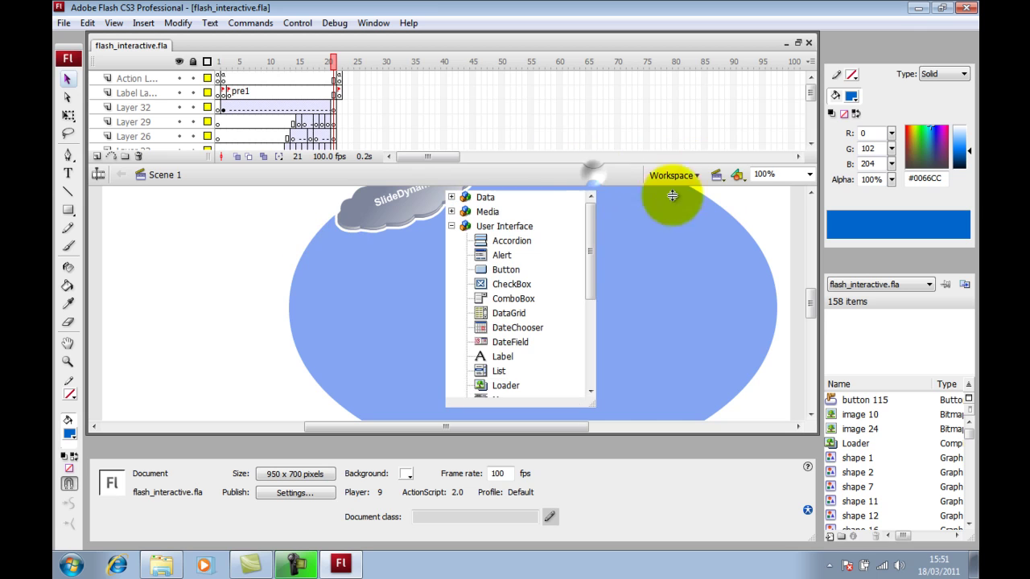
left_click(593, 173)
Show the stage at 50% and move the playhead to frame 22.
left_click(801, 173)
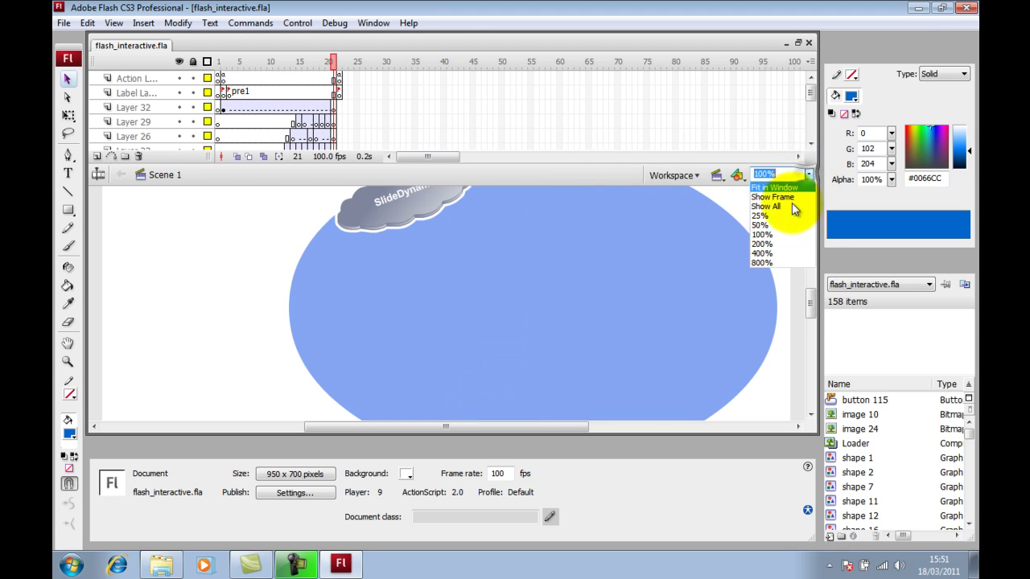
left_click(781, 224)
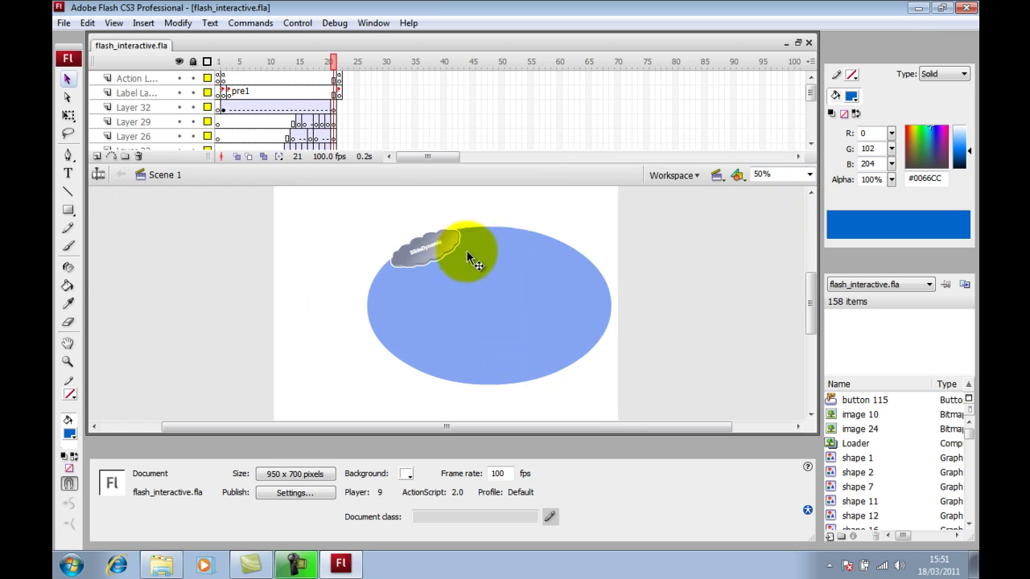
left_click(339, 60)
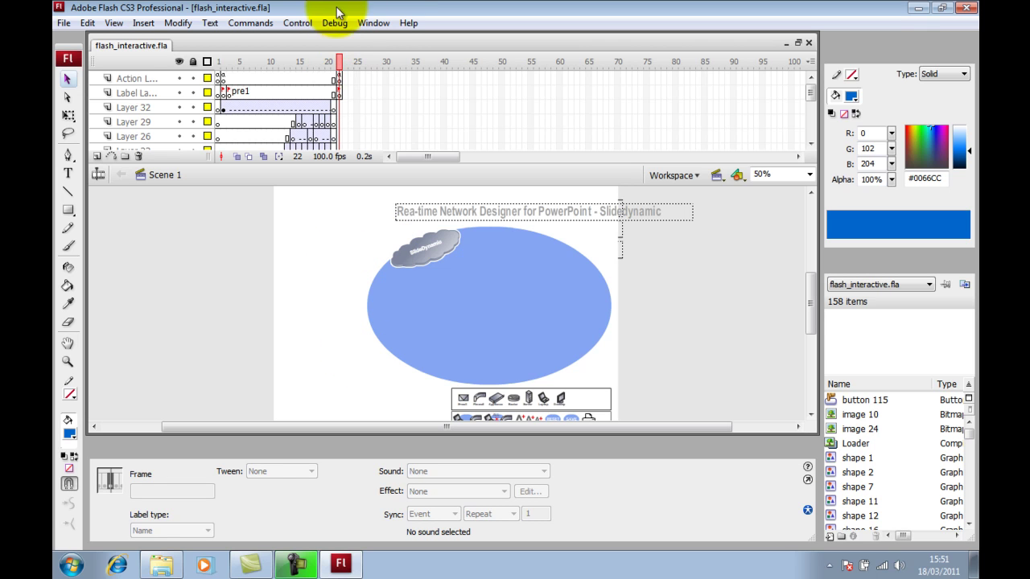
Insert a new layer between Layer 32 and Layer 29 and place a Loader component on it near the stage's left edge.
left_click(387, 27)
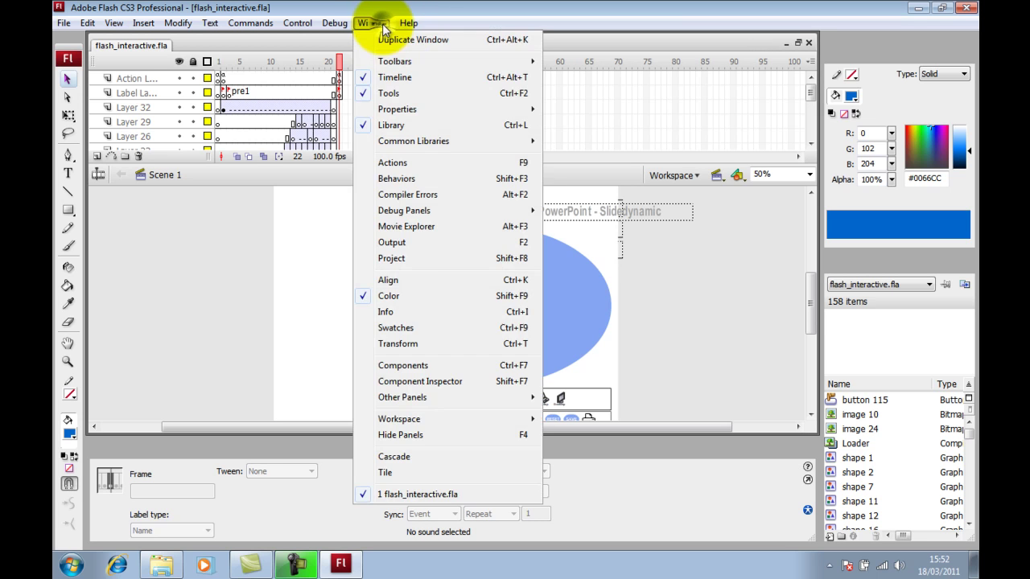
left_click(441, 372)
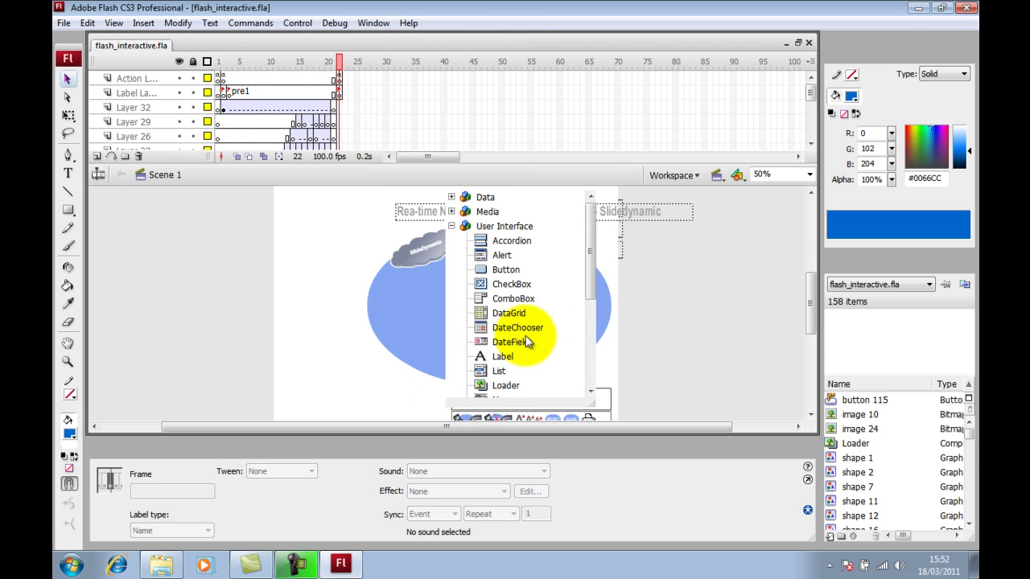
left_click_drag(513, 394, 338, 92)
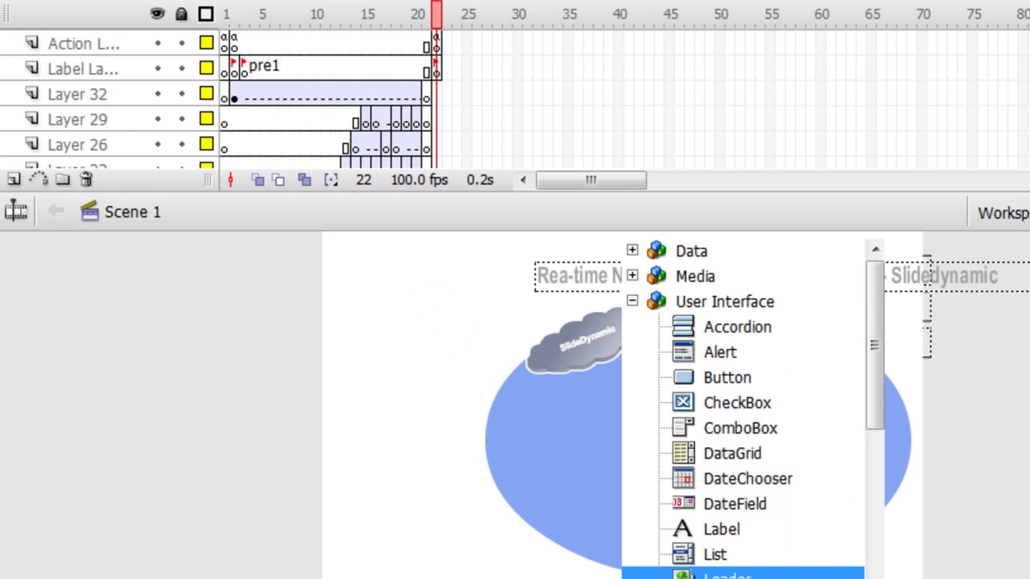
left_click_drag(810, 92, 810, 143)
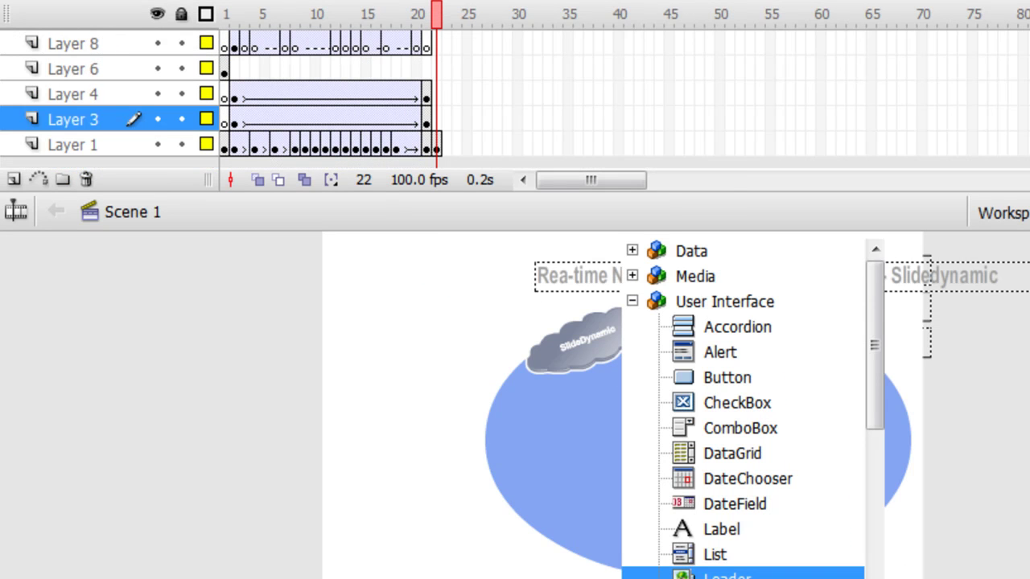
right_click(50, 144)
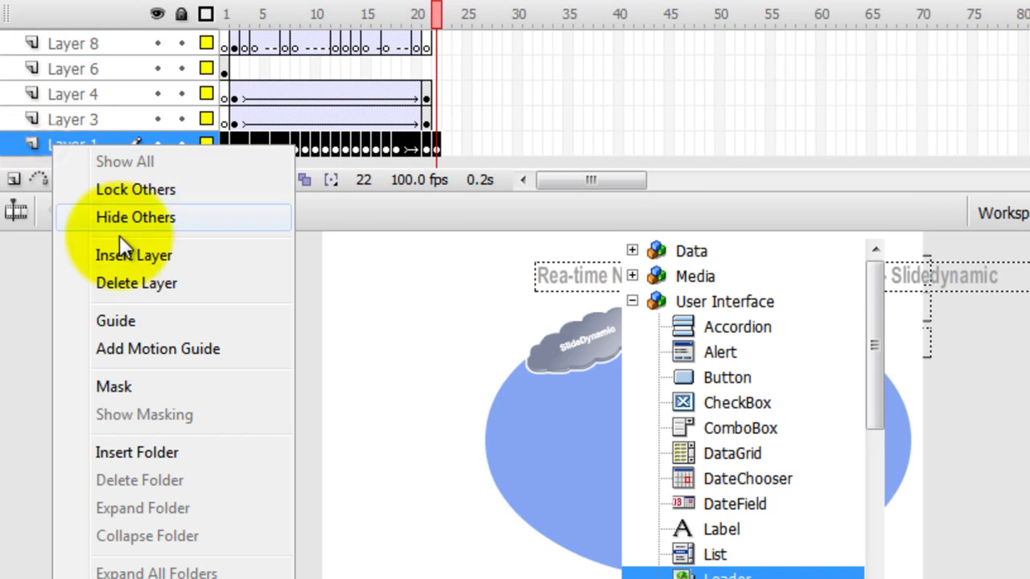
left_click(135, 250)
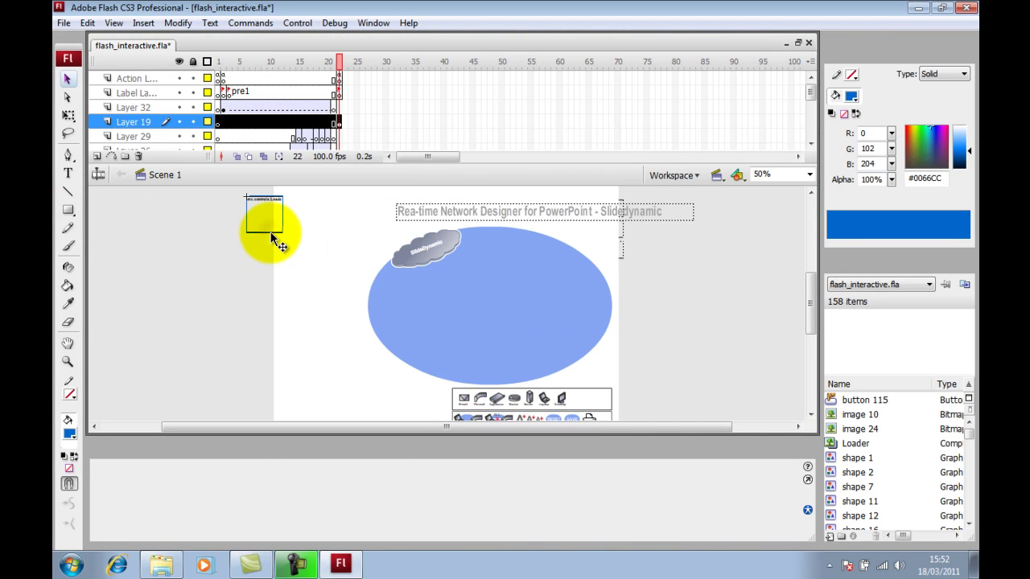
left_click_drag(300, 223, 313, 263)
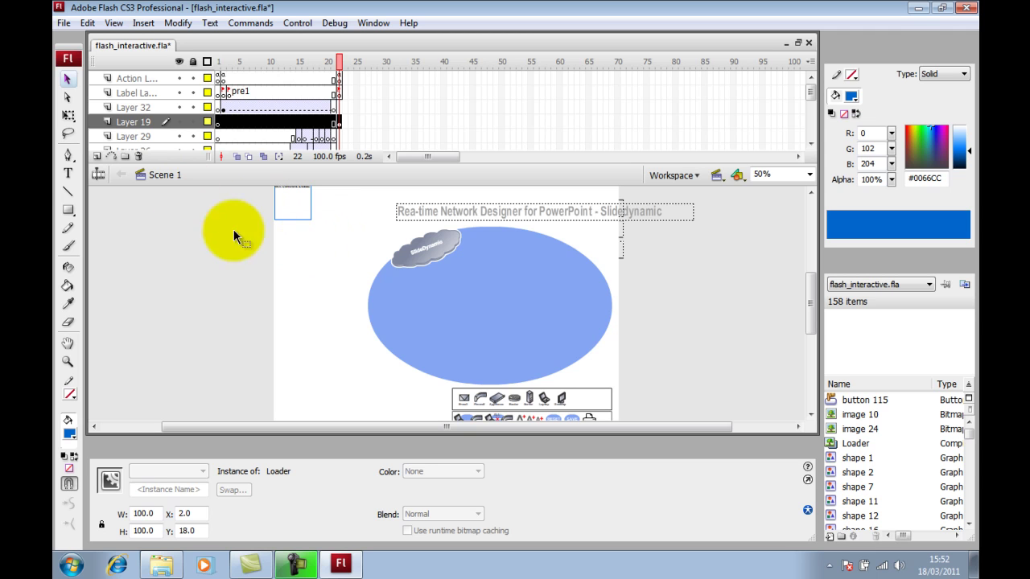
Resize the Loader to 175 wide by 700 high and move it up the stage's left edge to about Y 4.
left_click(69, 115)
left_click_drag(292, 219, 294, 415)
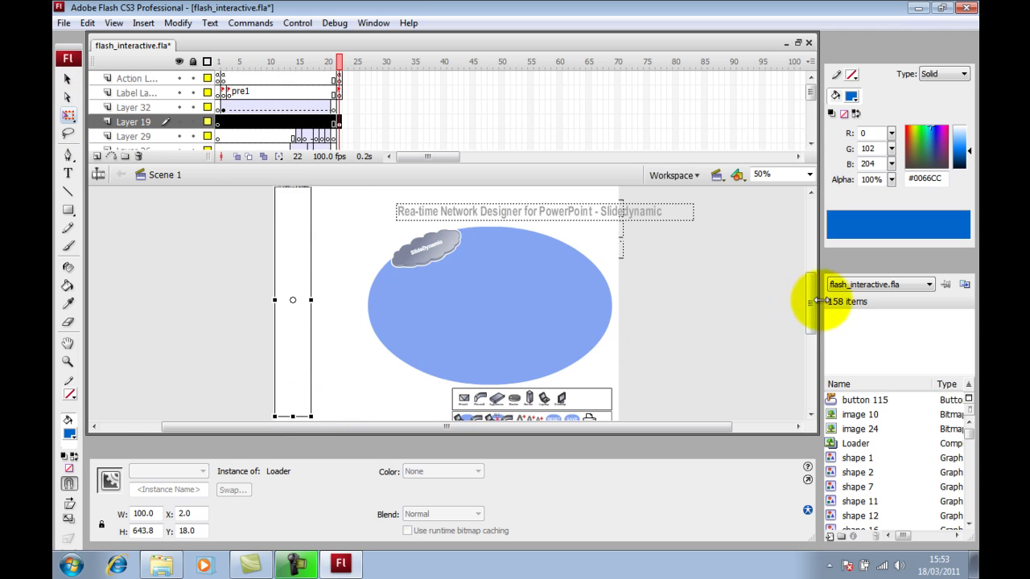
scroll(810, 301, "down", 1)
left_click_drag(294, 379, 294, 392)
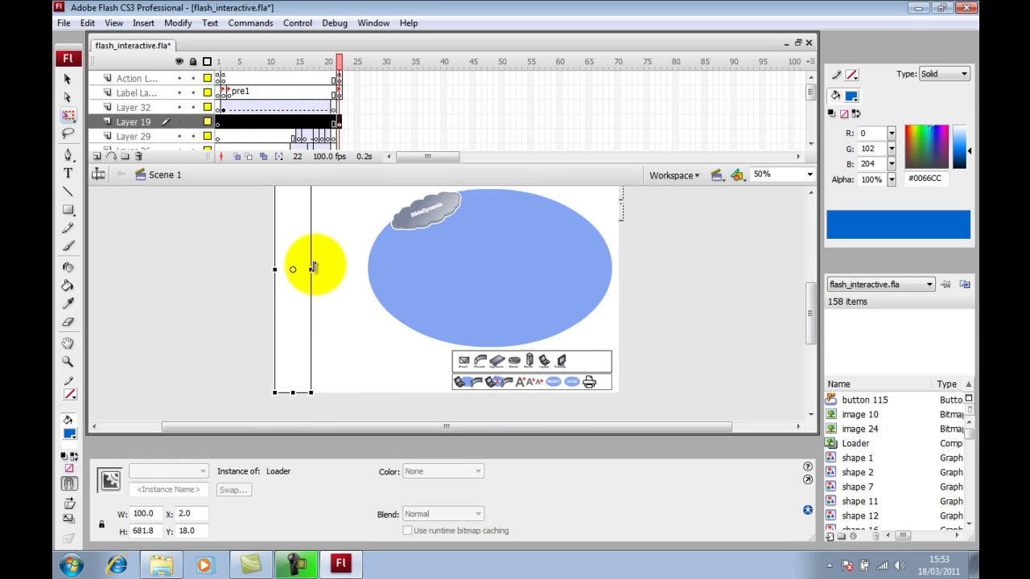
left_click_drag(314, 268, 339, 268)
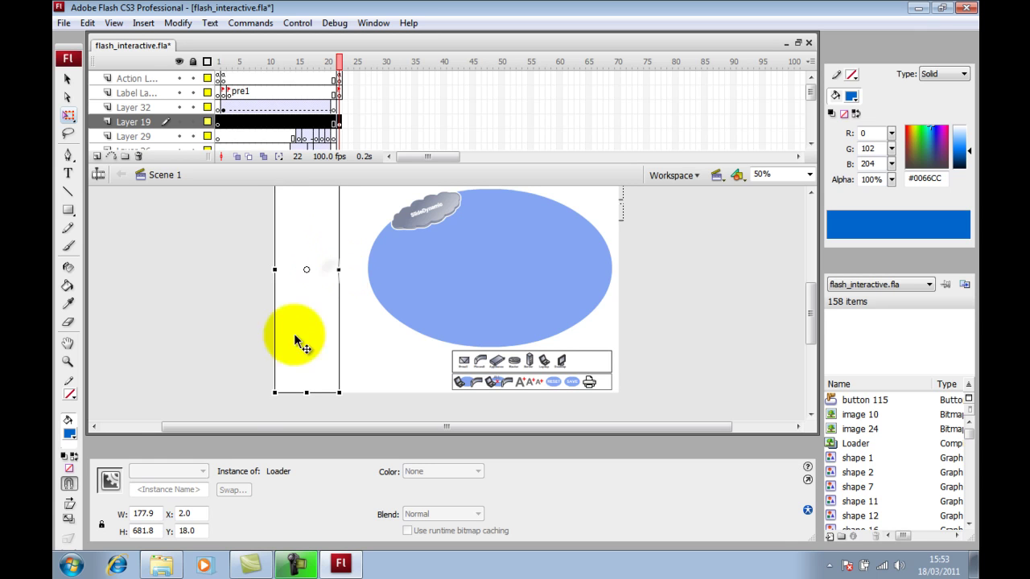
left_click_drag(155, 513, 132, 518)
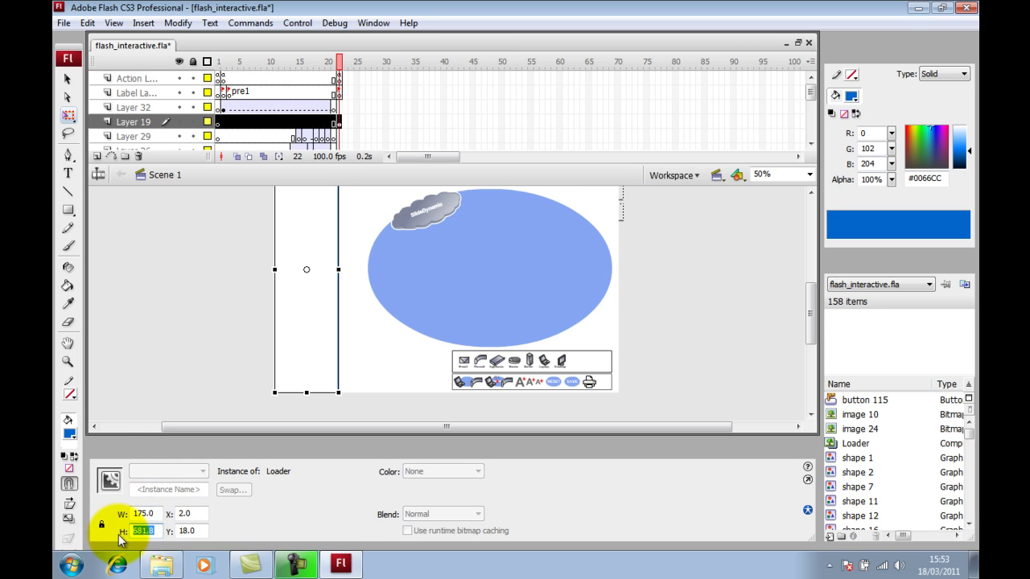
type("700")
key("Return")
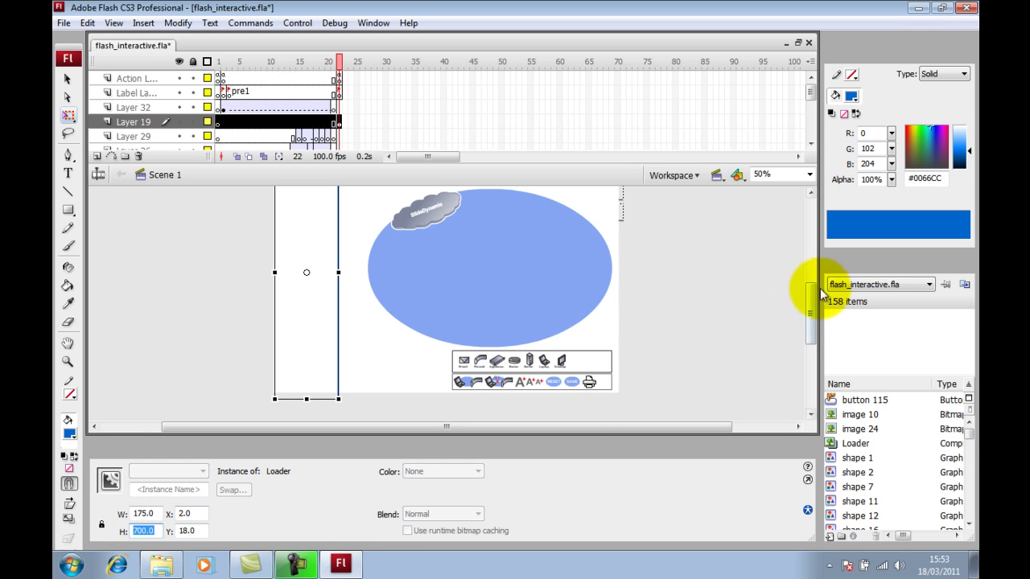
scroll(817, 302, "up", 3)
left_click_drag(310, 298, 308, 281)
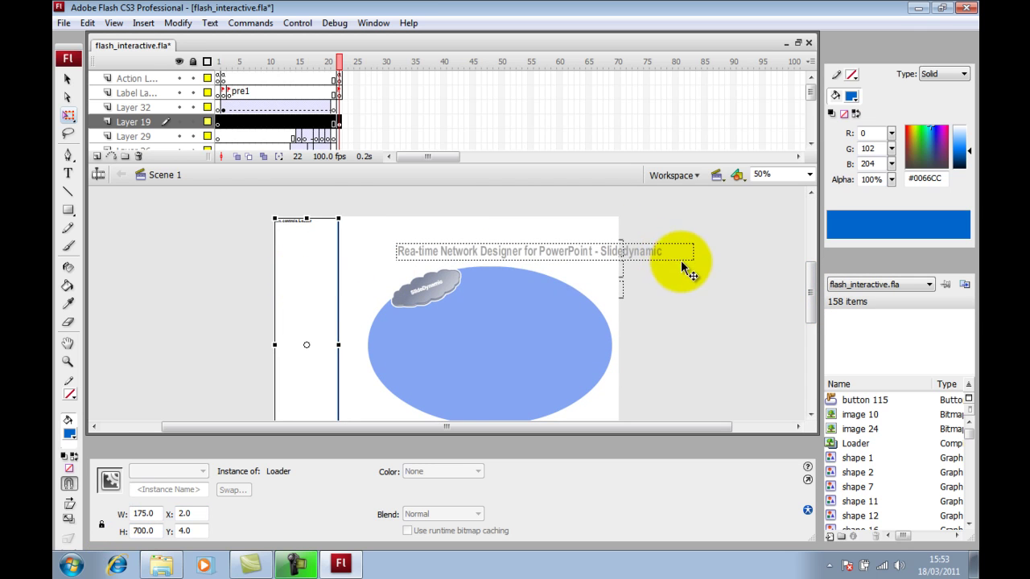
Set the Loader's contentPath parameter to information\slidedynamic.swf in the Component Inspector.
left_click(374, 23)
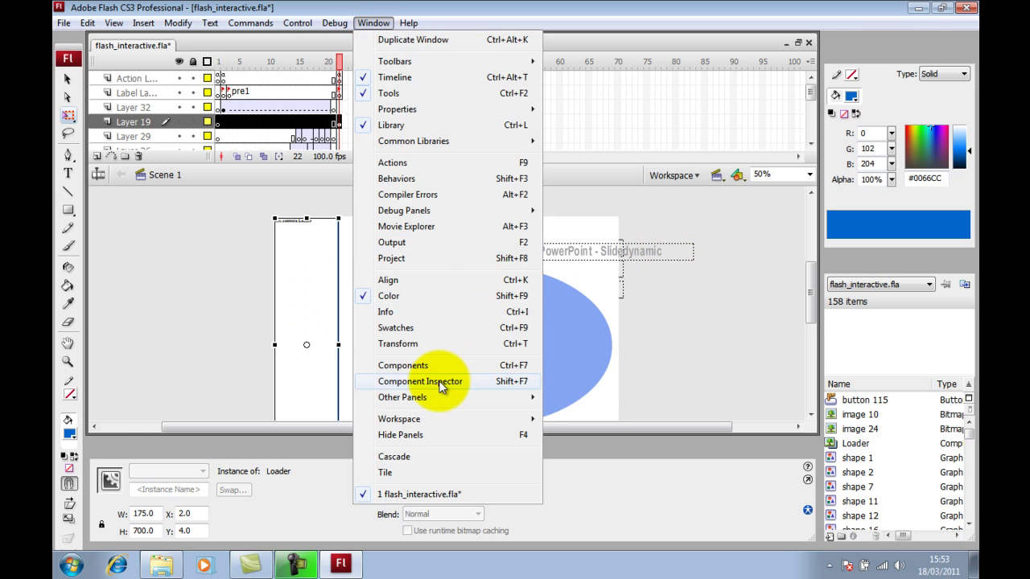
left_click(441, 384)
left_click(567, 266)
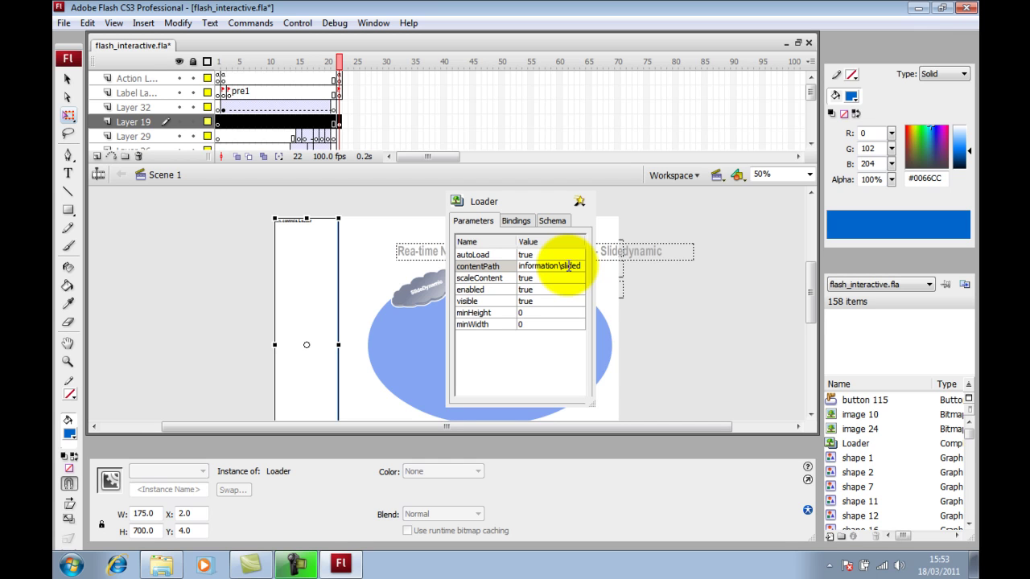
type("ynamic.co")
key("BackSpace")
key("BackSpace")
type("sw")
key("Return")
Set the Loader's scaleContent parameter to false.
left_click(544, 278)
left_click(544, 277)
left_click(539, 300)
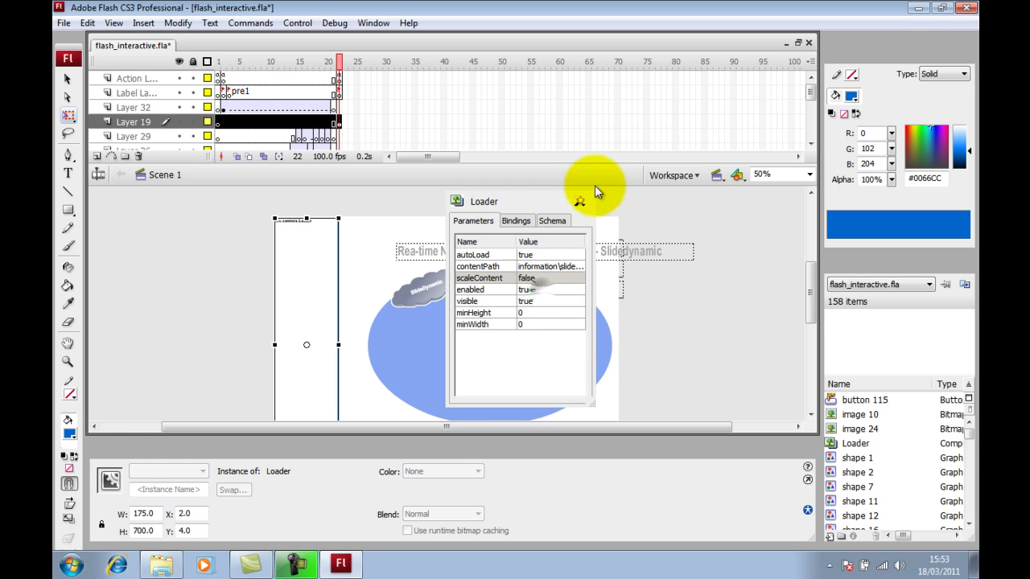
Close the Component Inspector and export the movie over the existing flash_interactive.swf, keeping the current Flash Player export settings.
left_click(592, 195)
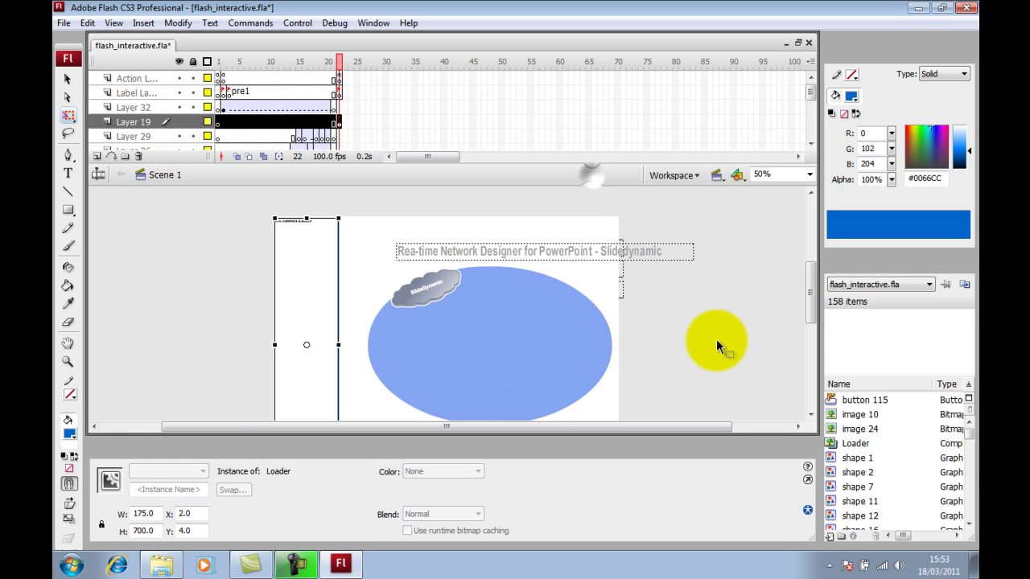
left_click(63, 22)
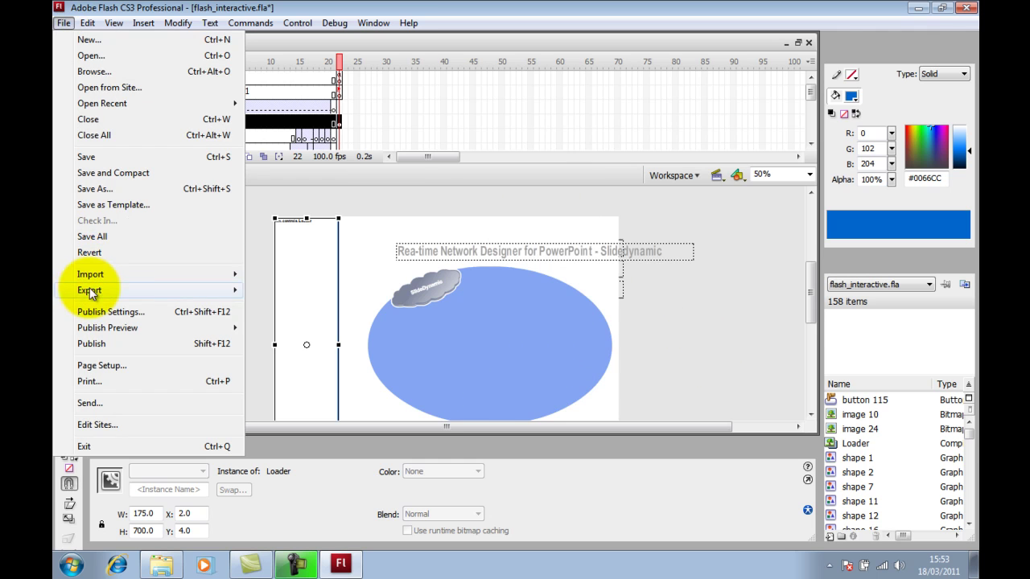
mouse_move(230, 292)
left_click(297, 304)
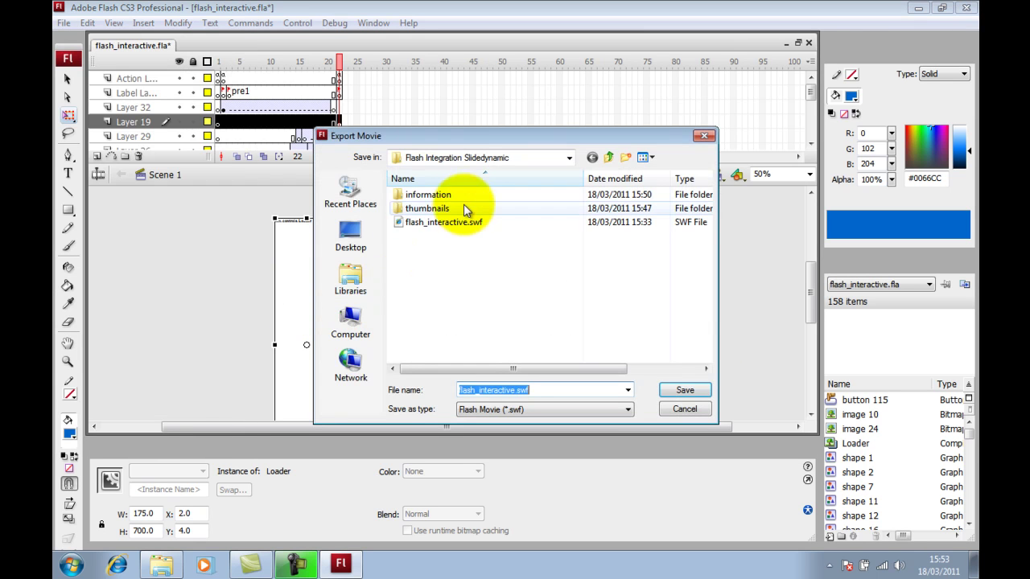
left_click(448, 222)
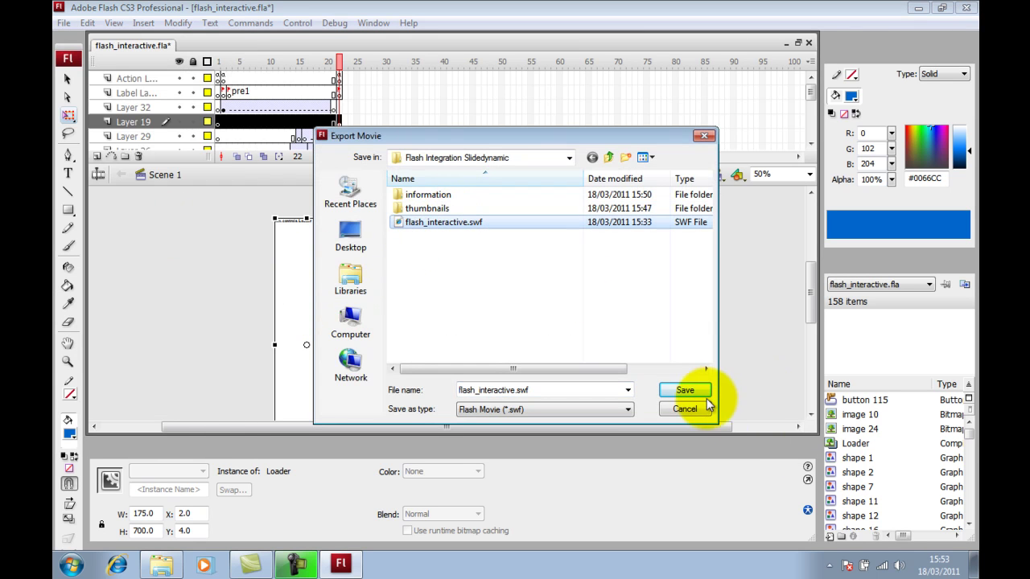
left_click(684, 390)
left_click(568, 286)
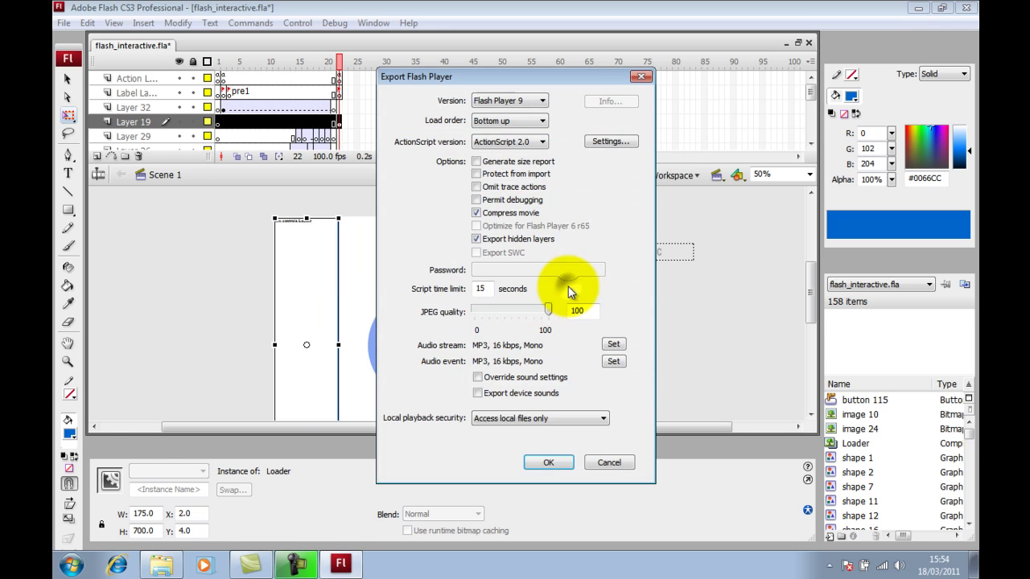
left_click(548, 463)
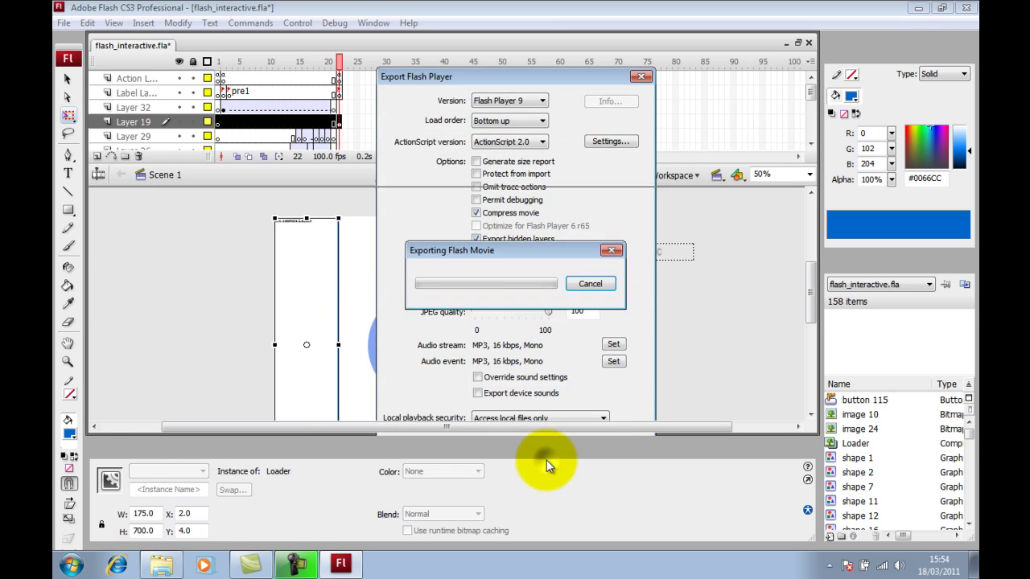
Preview the exported flash_interactive.swf in Internet Explorer with its active content allowed, try the slide menu's scrollbar, and close the browser.
left_click(918, 8)
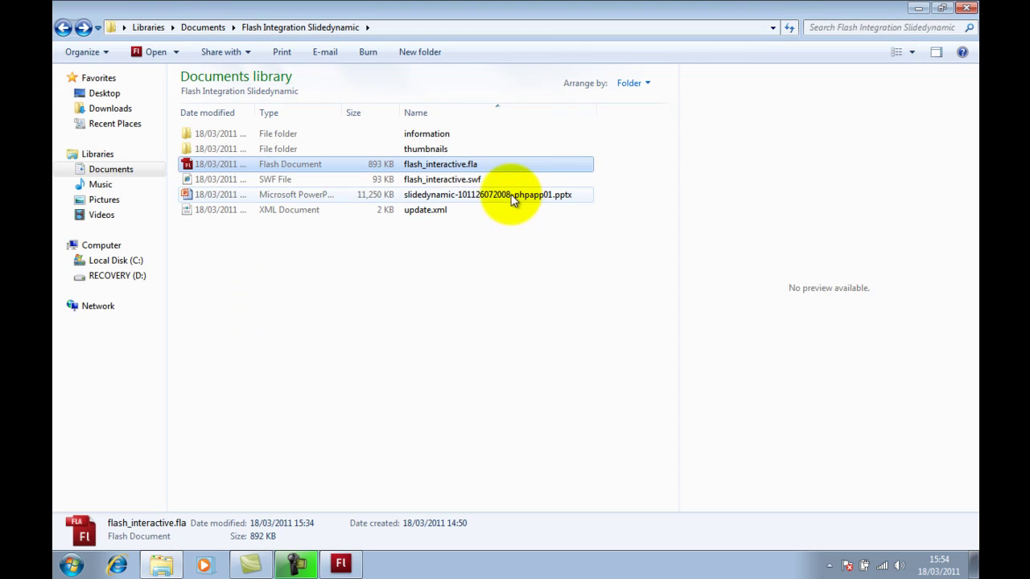
double_click(454, 180)
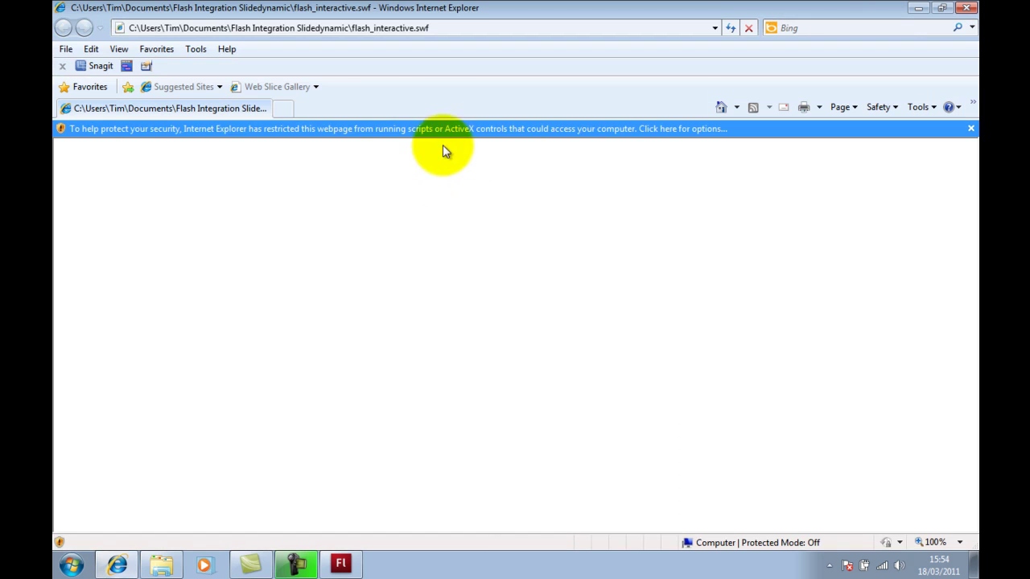
left_click(440, 122)
left_click(457, 131)
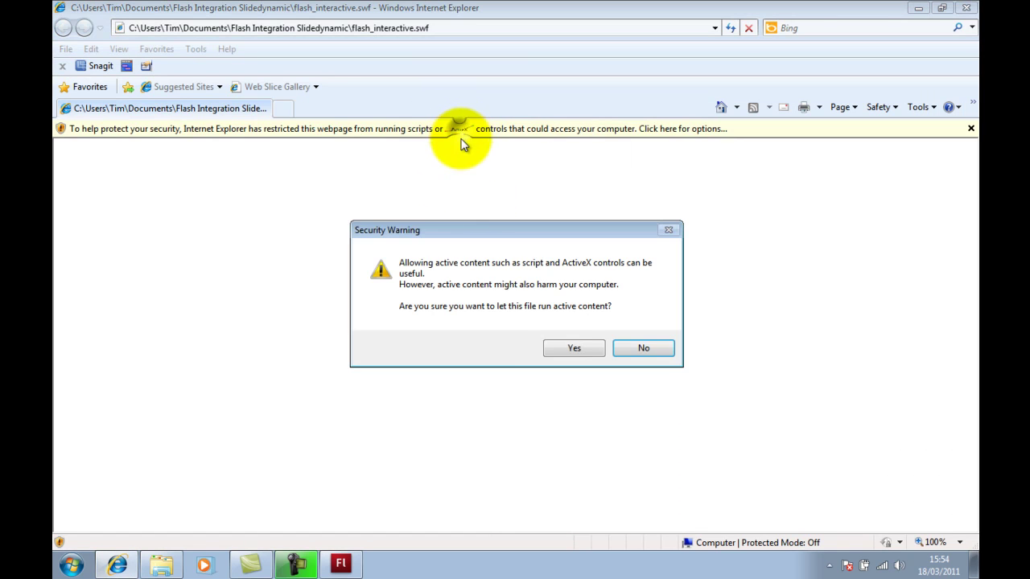
left_click(568, 349)
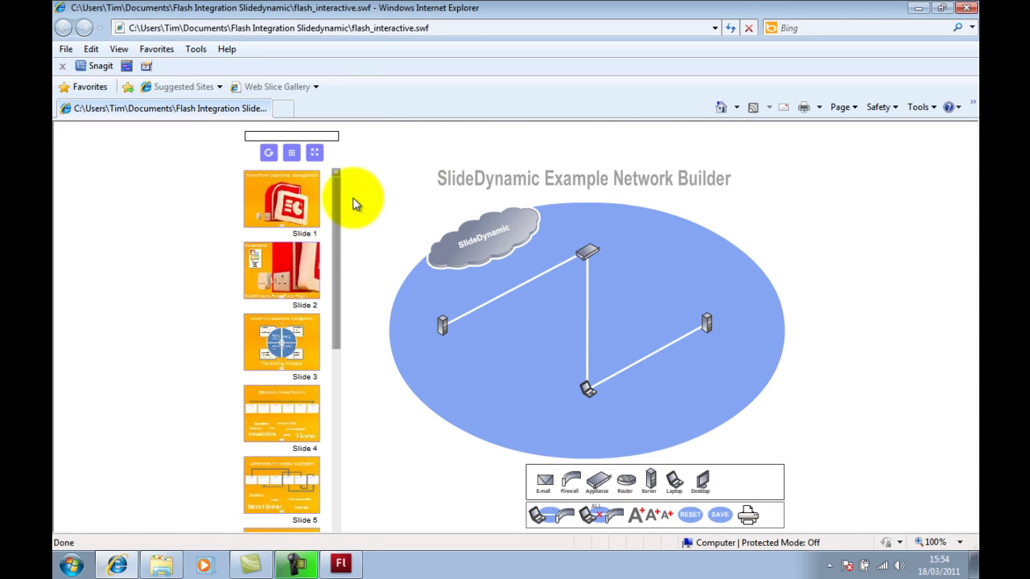
mouse_move(339, 203)
left_mouse_down()
mouse_move(349, 305)
mouse_move(341, 202)
left_mouse_up()
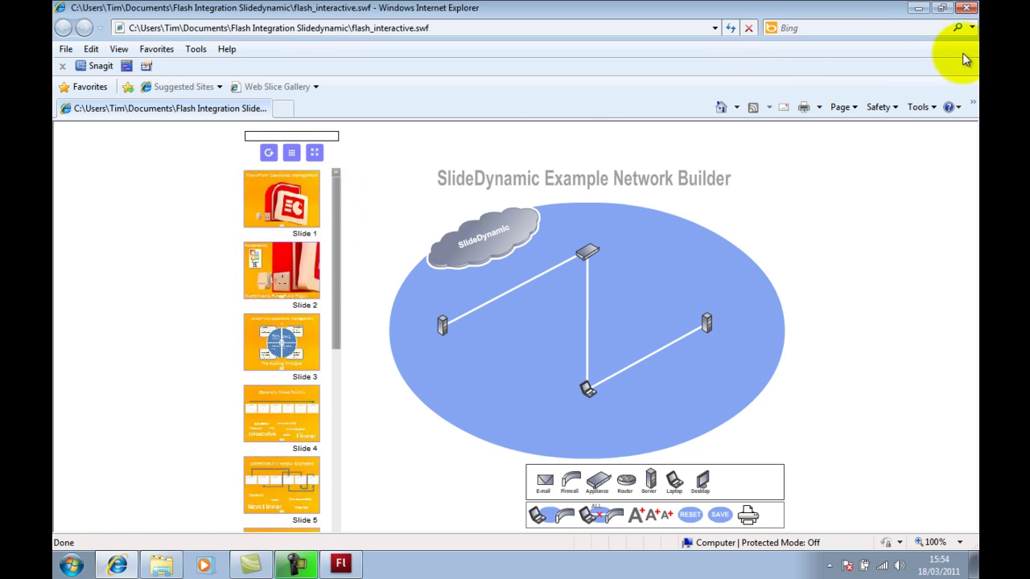
left_click(966, 8)
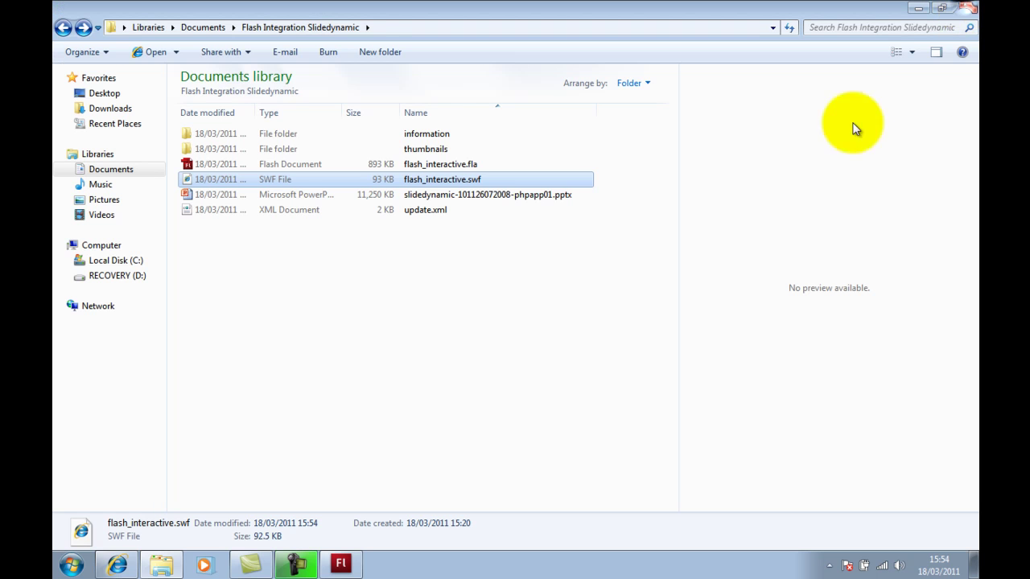
left_click(336, 195)
double_click(337, 194)
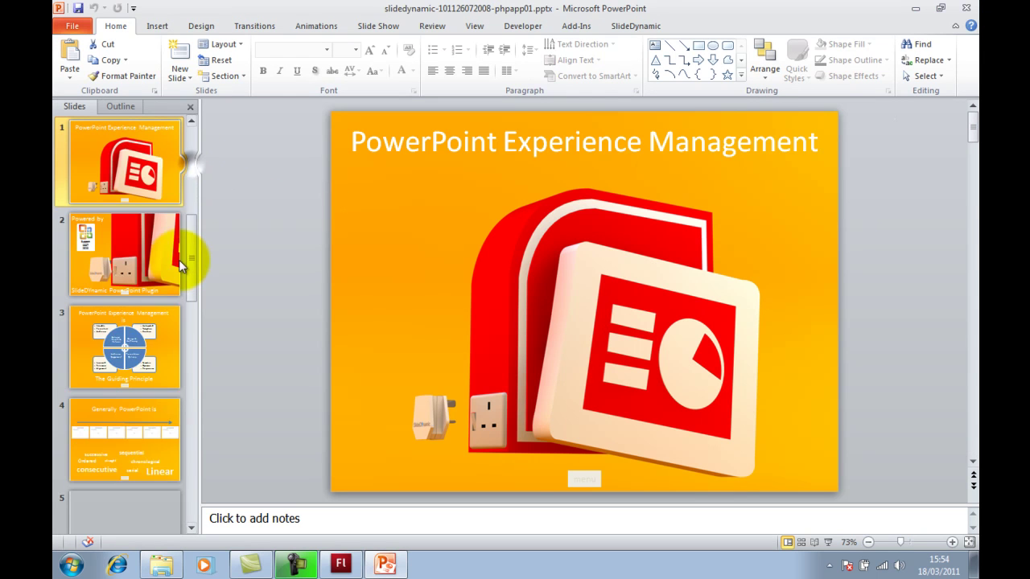
scroll(194, 368, "down", 3)
scroll(194, 367, "down", 3)
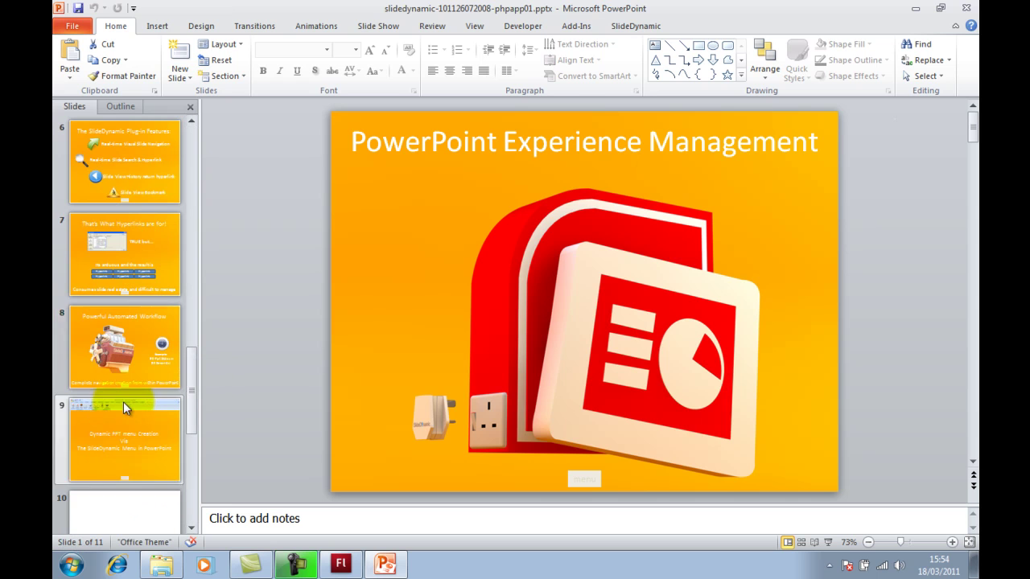
left_click(145, 348)
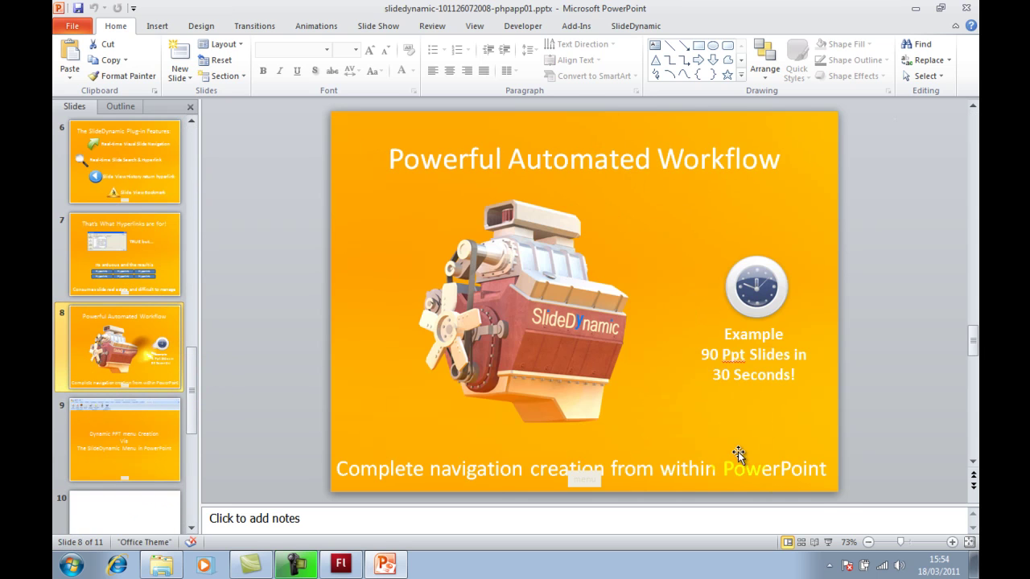
Run the slide show from slide 8, advance to the network builder on slide 10, and scroll its embedded slide menu down to slide 9.
left_click(827, 541)
left_click(592, 156)
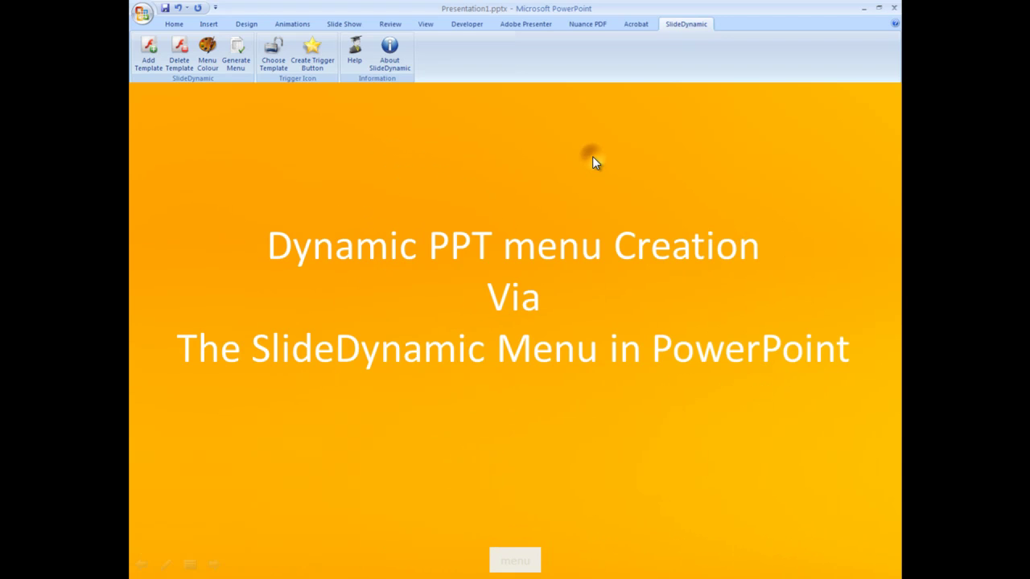
left_click(592, 156)
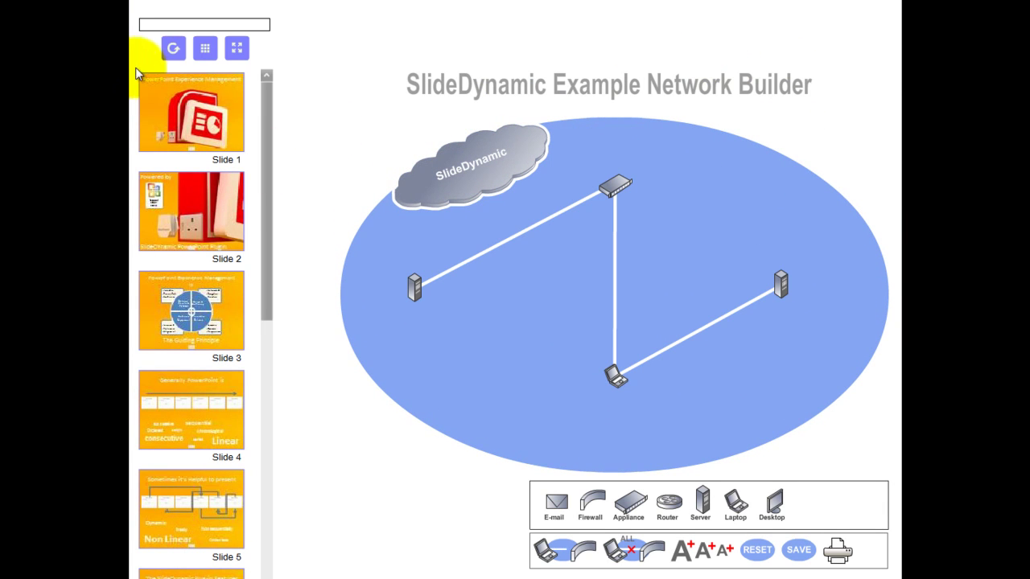
left_click_drag(271, 220, 272, 427)
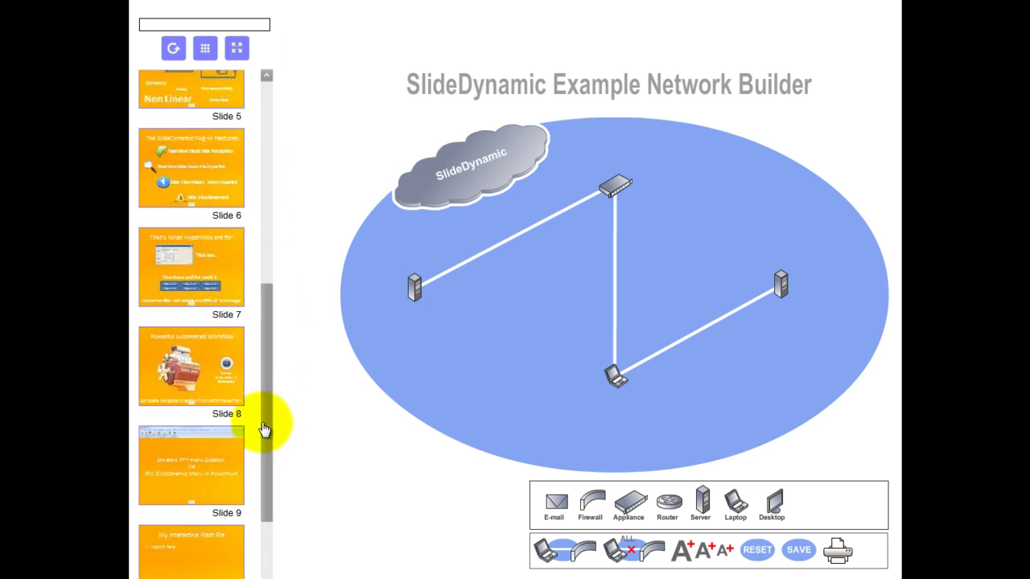